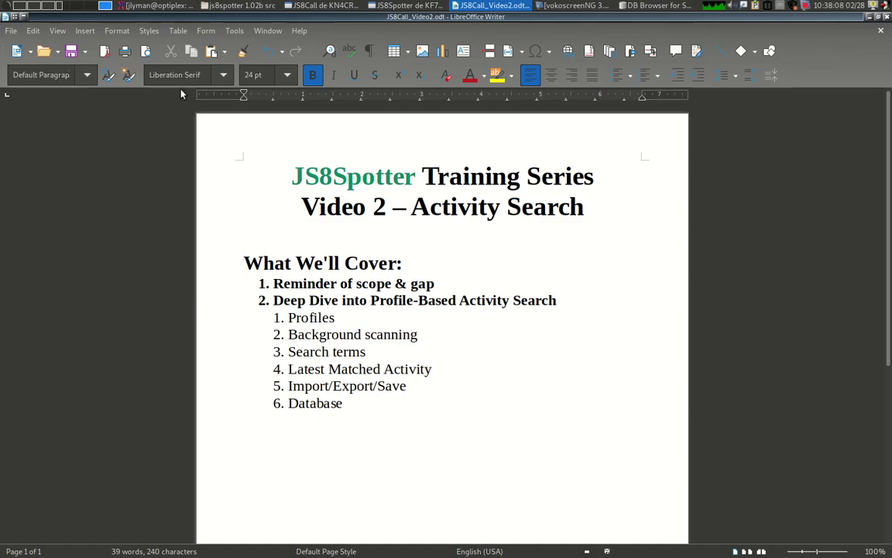
# Step: Leave the Writer training outline for the radio software via the taskbar
pyautogui.click(322, 5)
# Step: Bring JS8Spotter back over the training outline and glance at the profile list
pyautogui.click(410, 5)
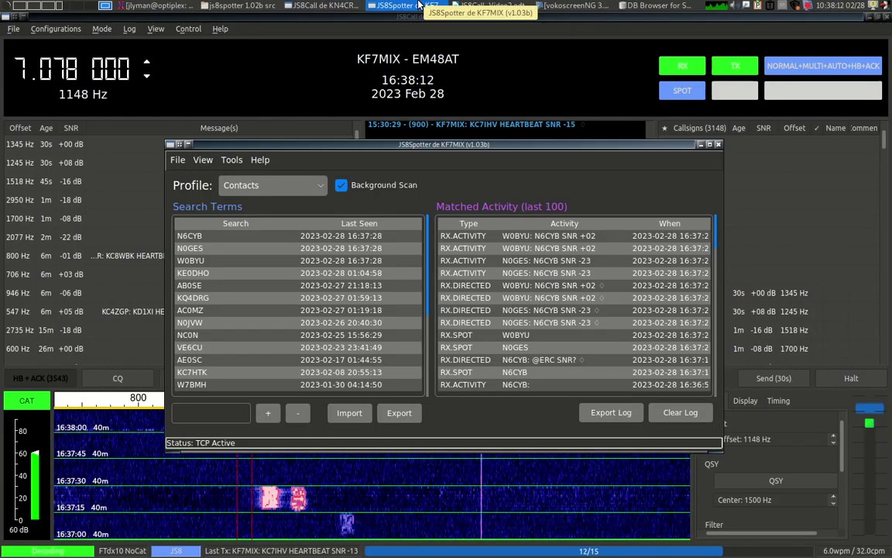
pyautogui.click(464, 6)
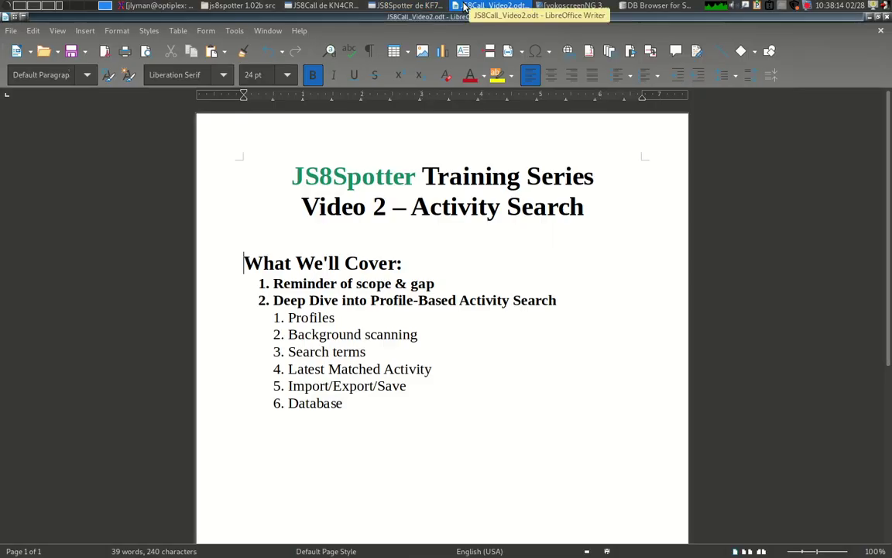
pyautogui.click(411, 6)
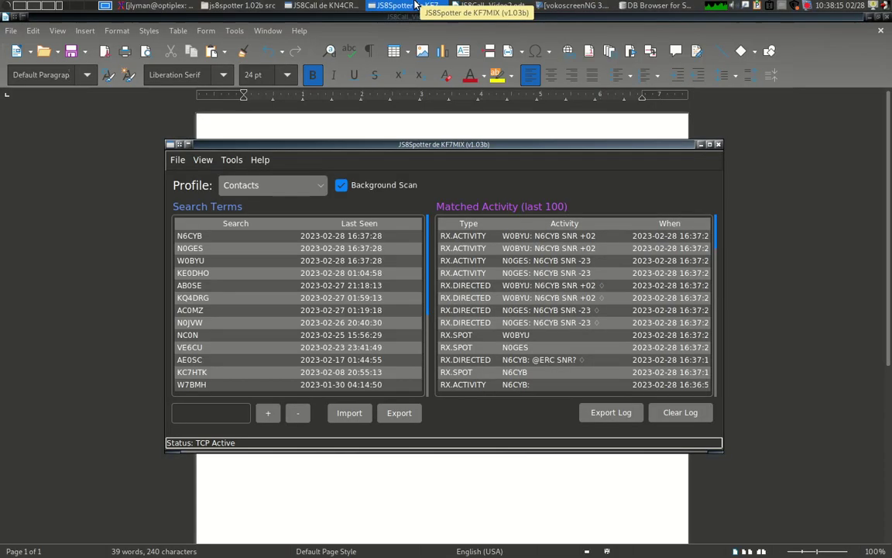
pyautogui.click(252, 184)
pyautogui.click(252, 185)
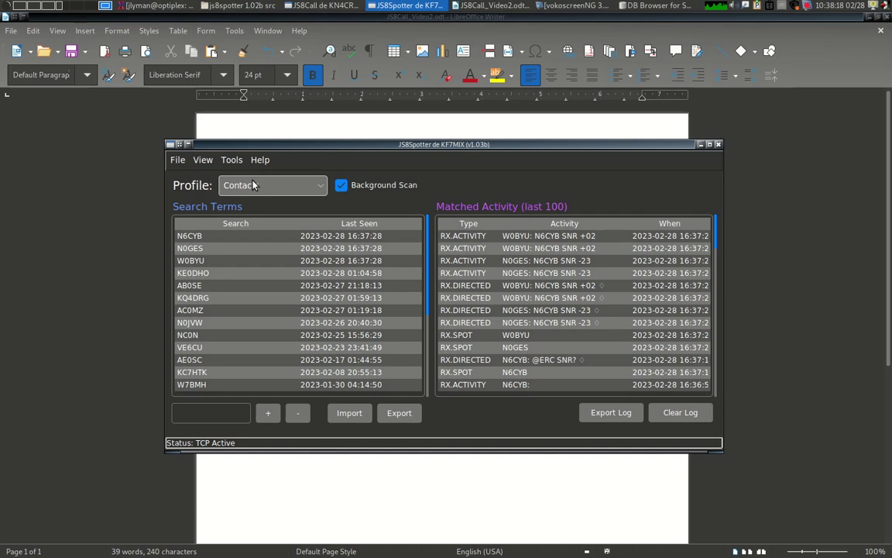
# Step: Create a new profile named TEST2 from the File menu
pyautogui.click(177, 161)
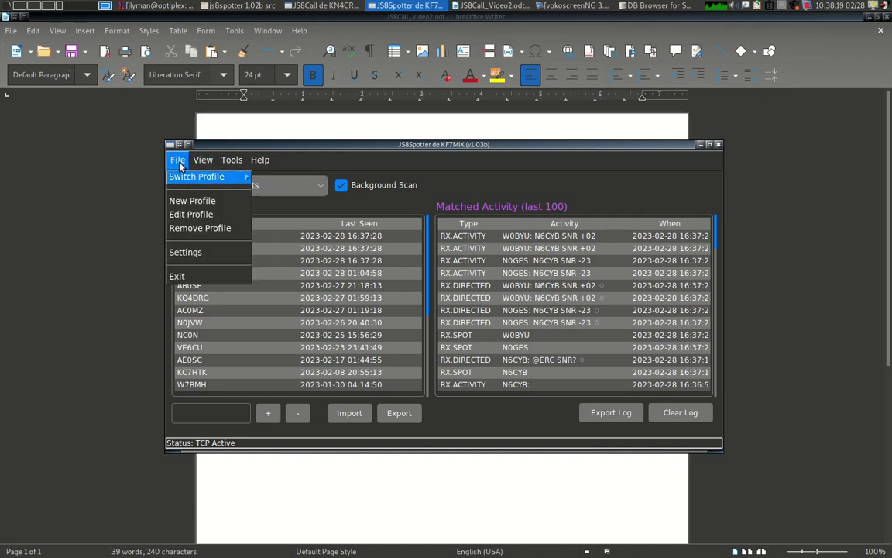
pyautogui.click(193, 200)
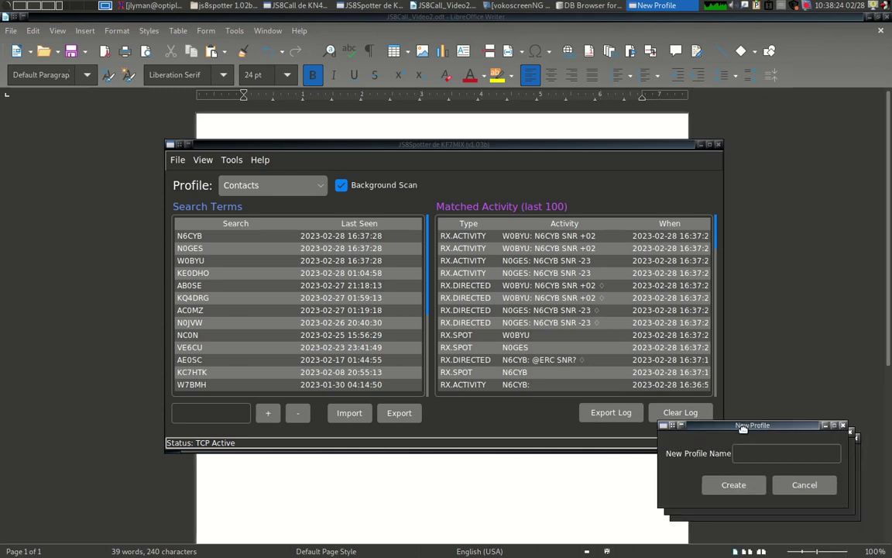
pyautogui.write('TEST2')
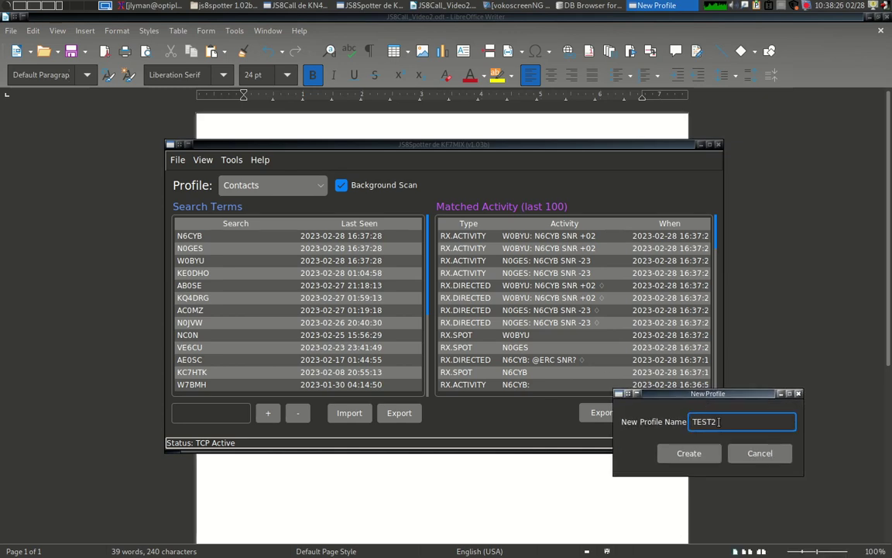
pyautogui.click(692, 454)
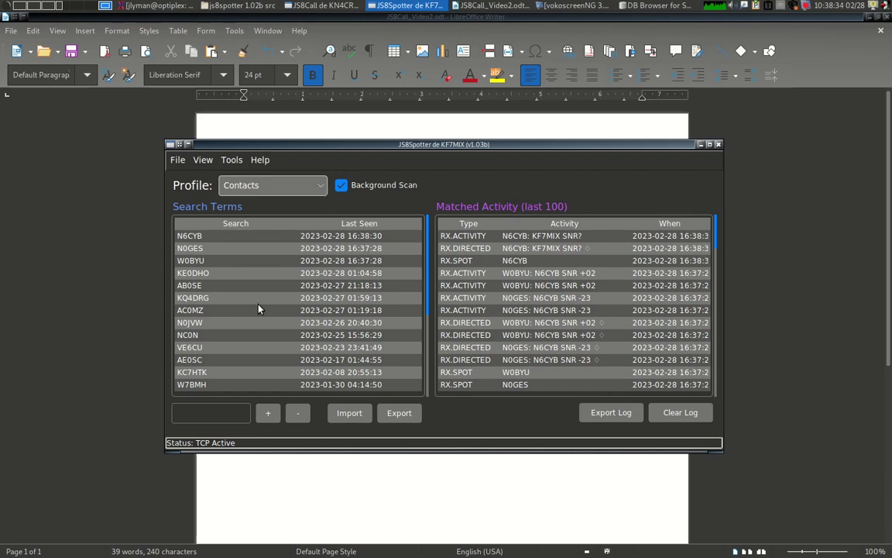
# Step: Select TEST2 in the Profile dropdown and confirm it via File > Switch Profile > TEST2
pyautogui.click(285, 190)
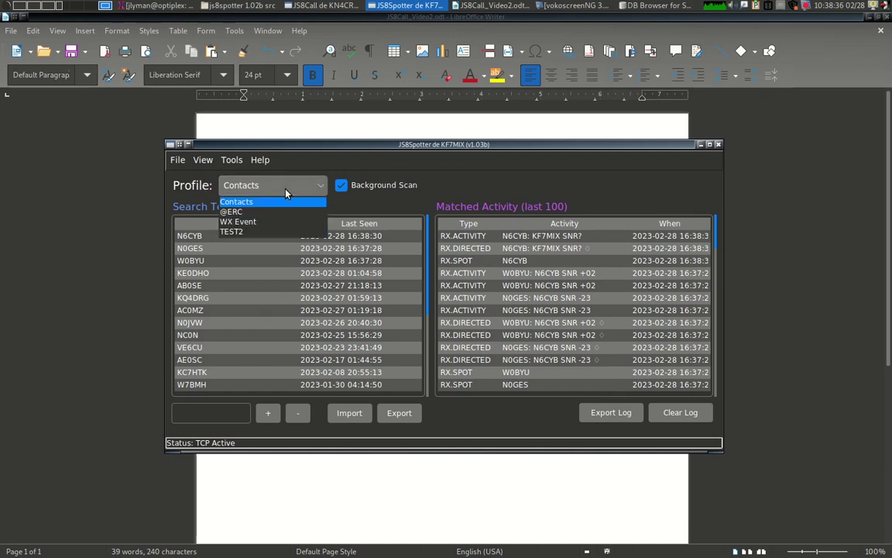
pyautogui.click(285, 189)
pyautogui.click(285, 190)
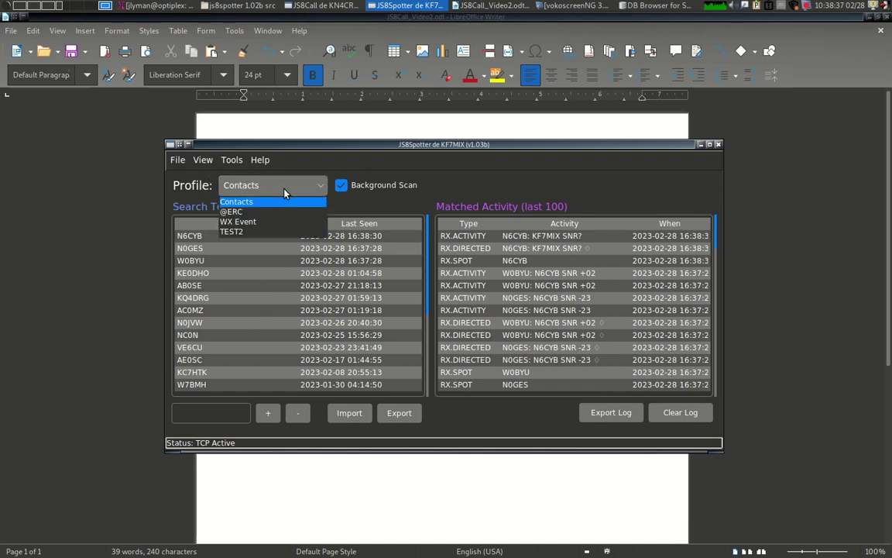
pyautogui.click(256, 231)
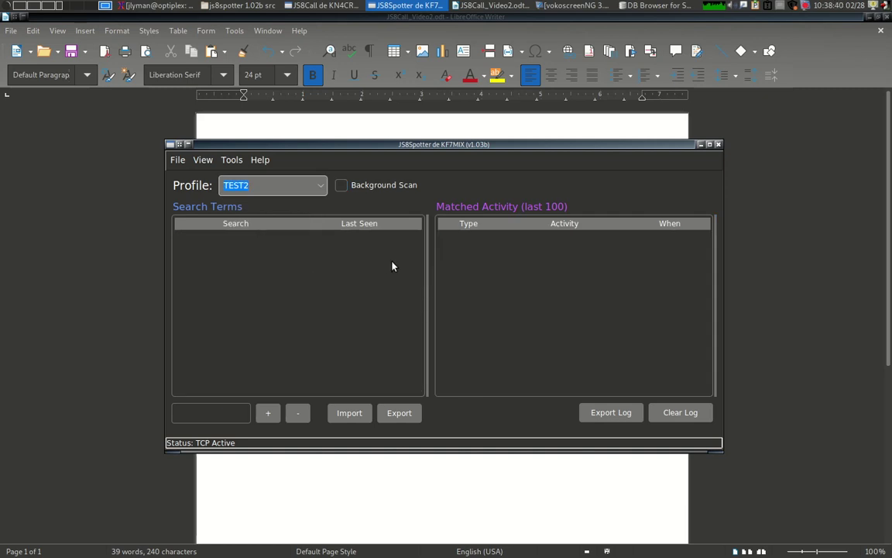
pyautogui.click(180, 160)
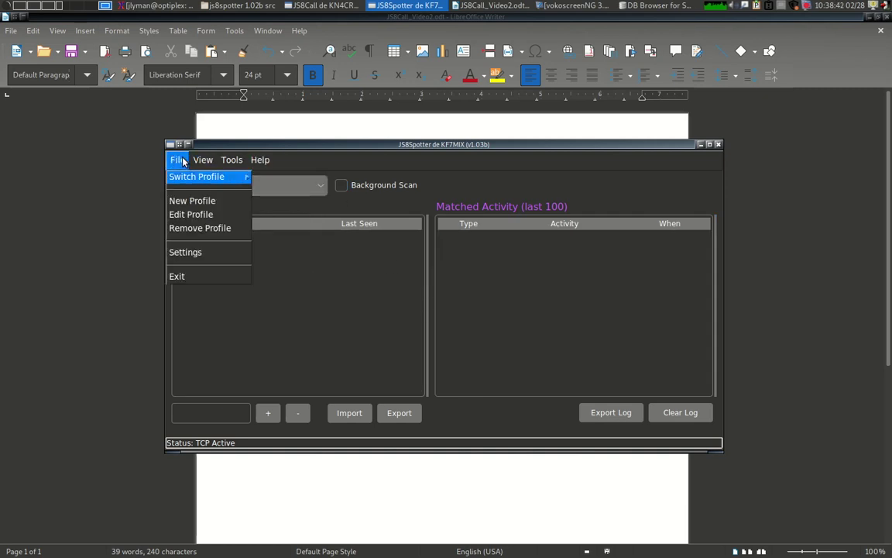
pyautogui.moveTo(198, 176)
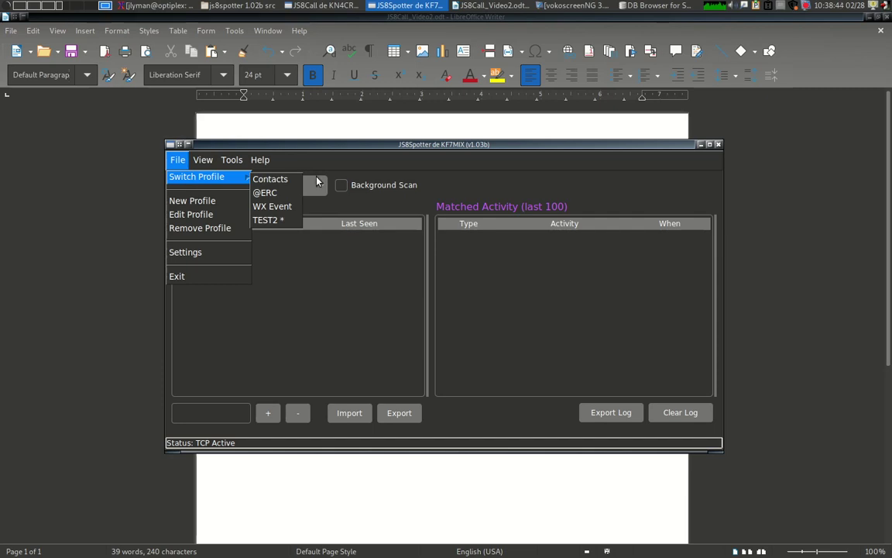
pyautogui.click(269, 224)
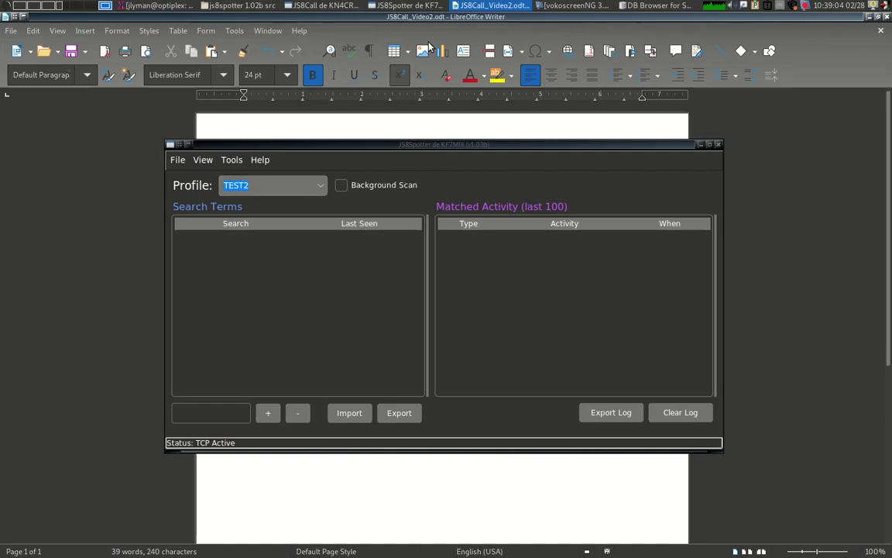
pyautogui.click(509, 9)
pyautogui.click(509, 8)
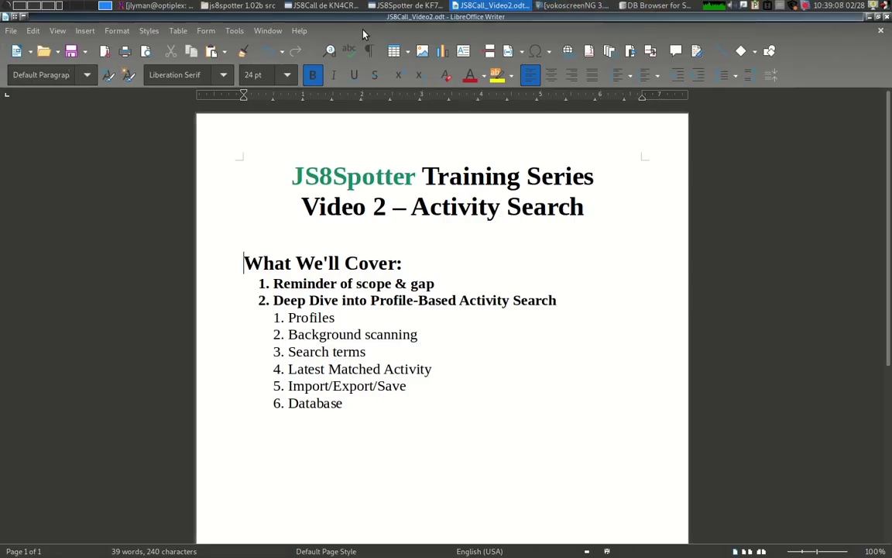
pyautogui.click(388, 7)
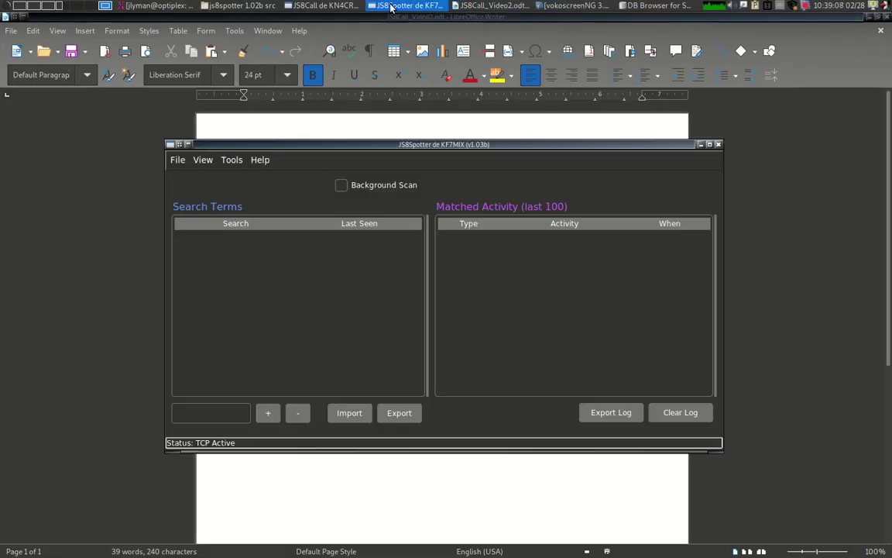
pyautogui.click(341, 185)
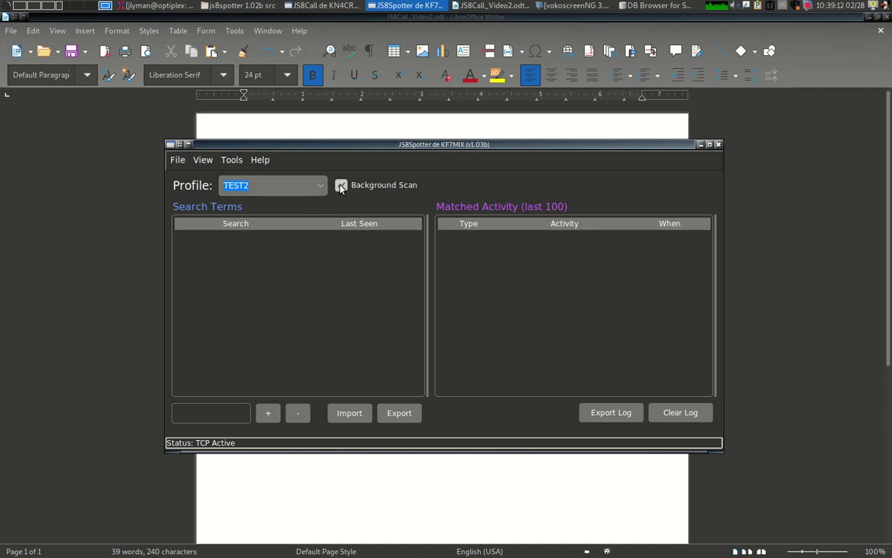
pyautogui.click(242, 185)
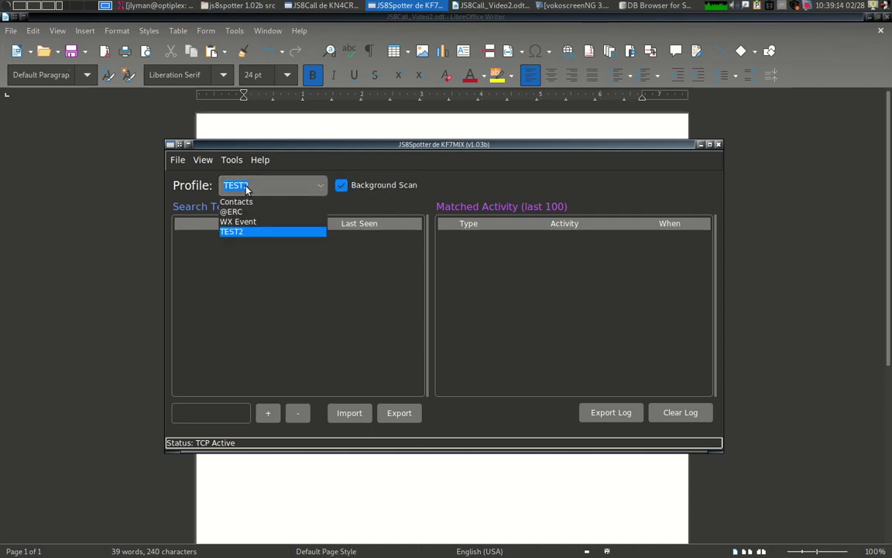
pyautogui.click(235, 202)
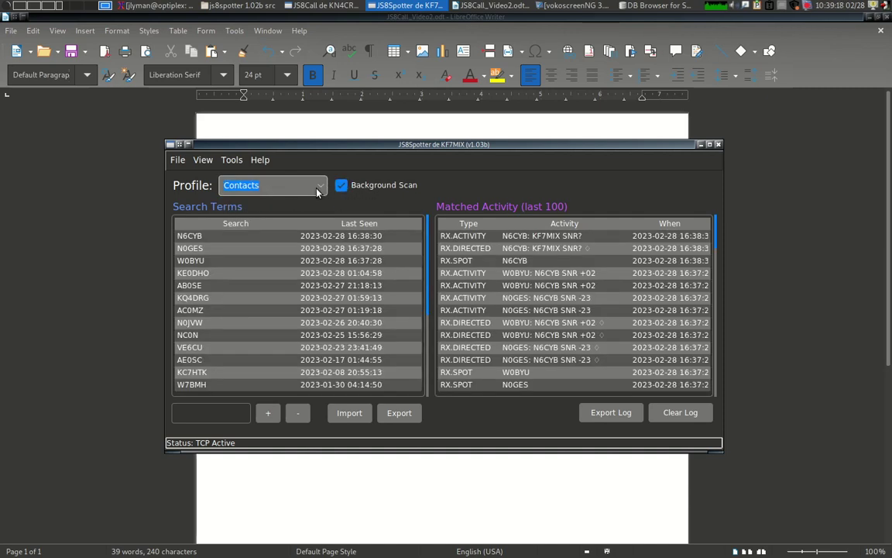
pyautogui.click(284, 185)
pyautogui.click(261, 224)
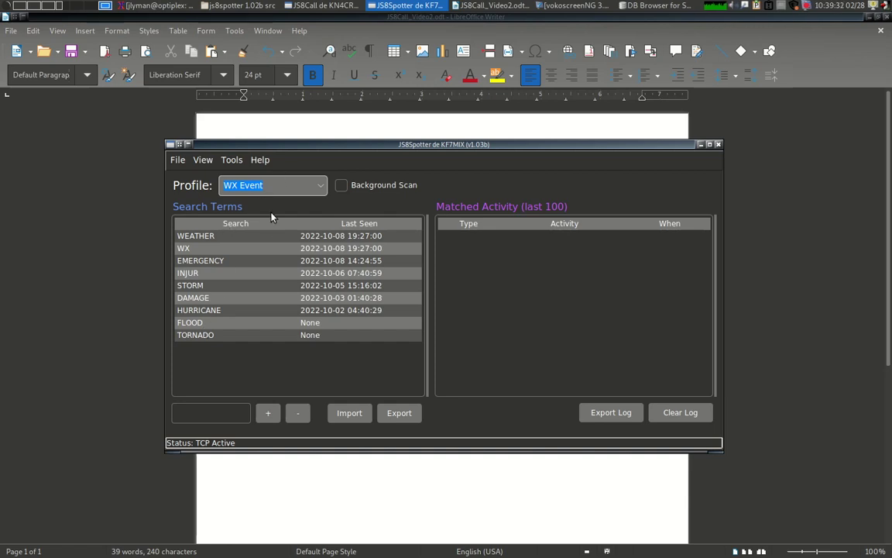
pyautogui.click(314, 186)
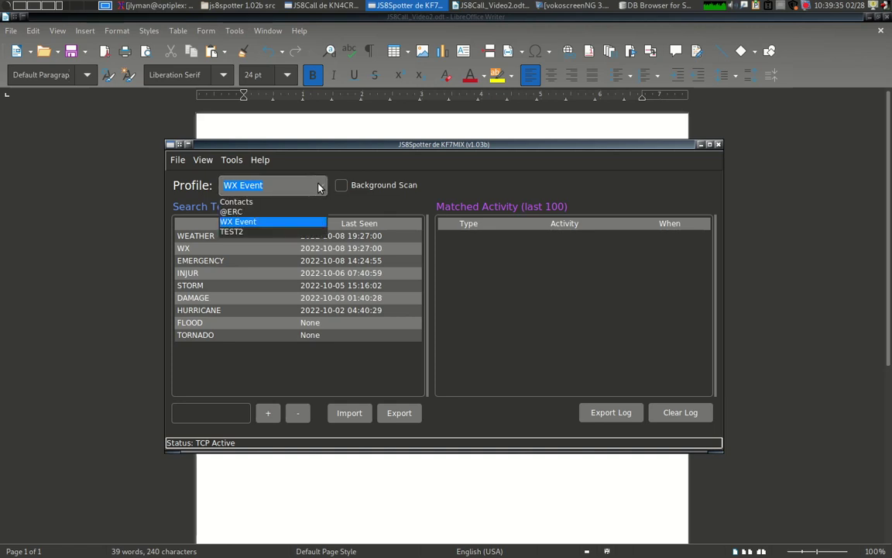
pyautogui.click(268, 202)
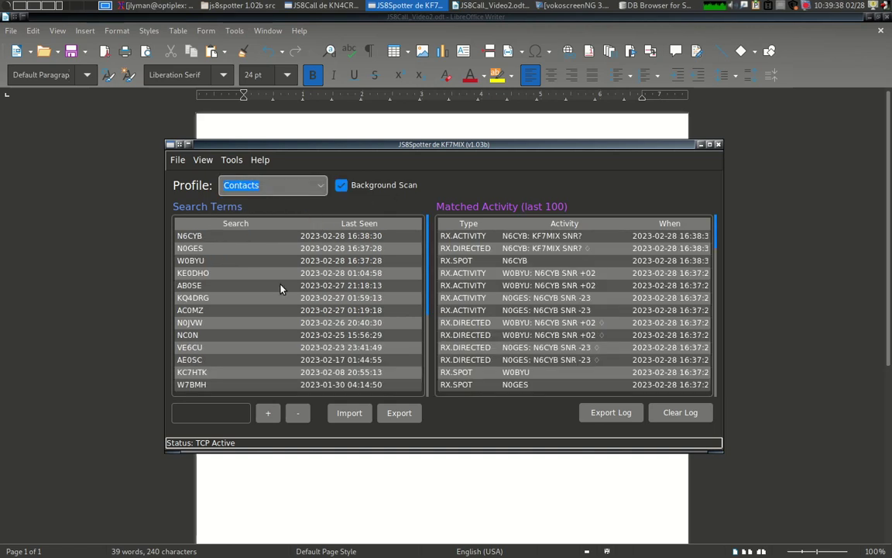
pyautogui.click(322, 187)
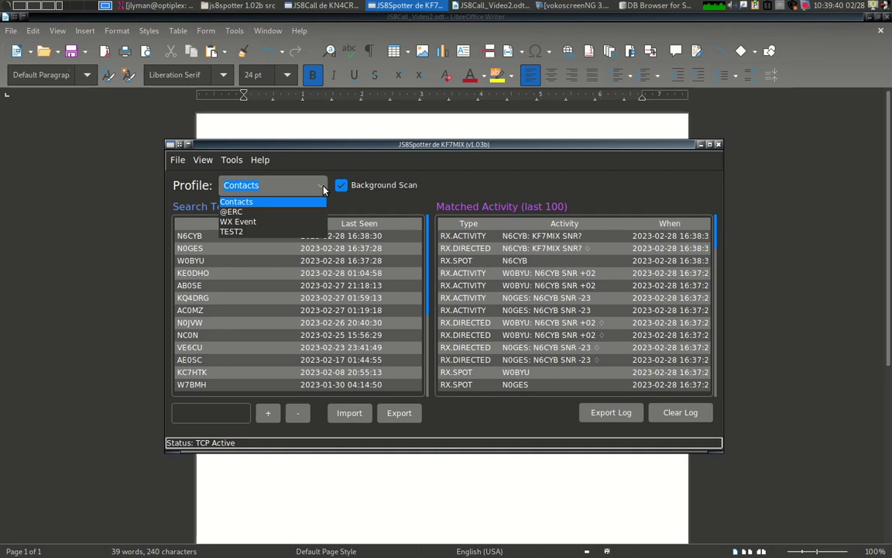
pyautogui.click(274, 231)
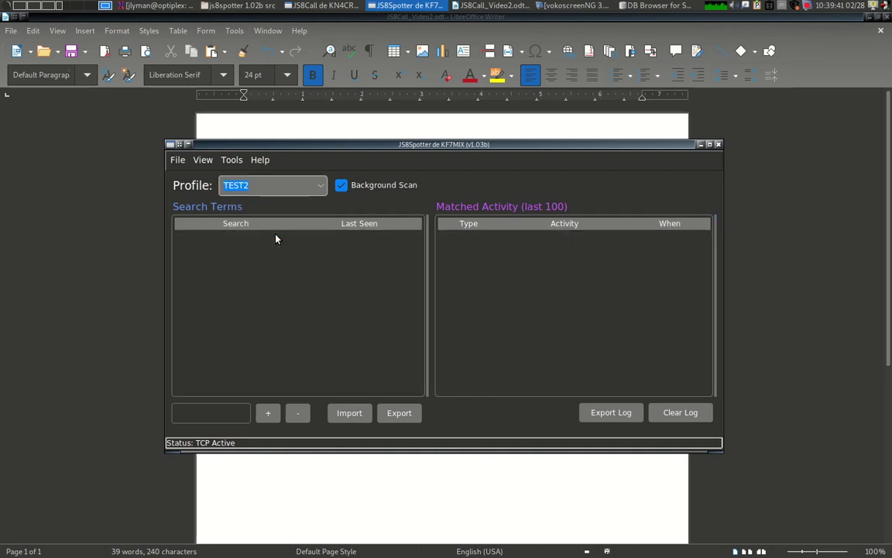
pyautogui.click(342, 186)
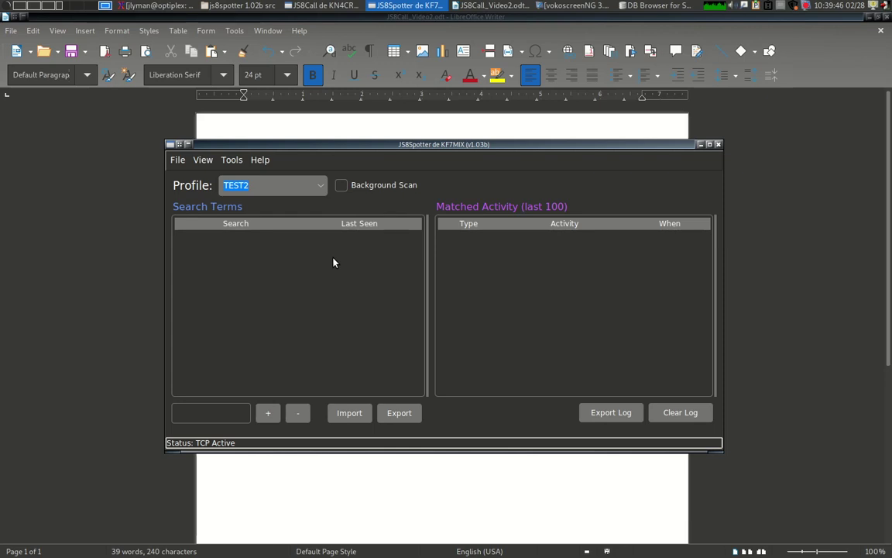
# Step: Add HB as a search term, then add and remove a trial RED CAT term
pyautogui.click(204, 415)
pyautogui.write('HB')
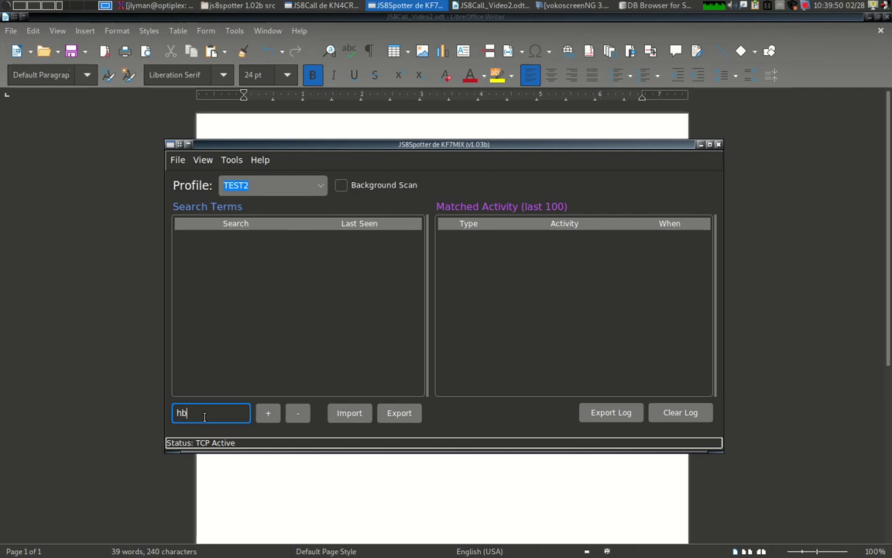
pyautogui.press('Return')
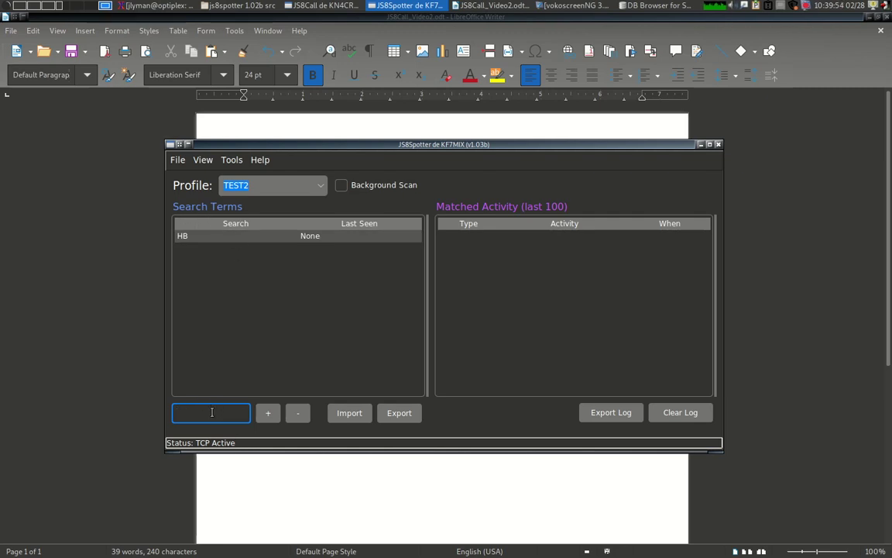
pyautogui.write('RED CAT')
pyautogui.press('Return')
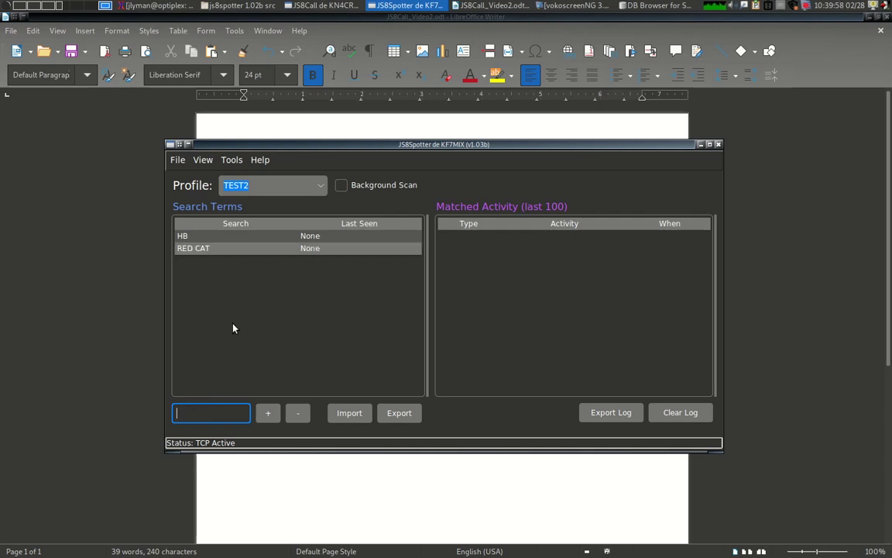
pyautogui.click(209, 250)
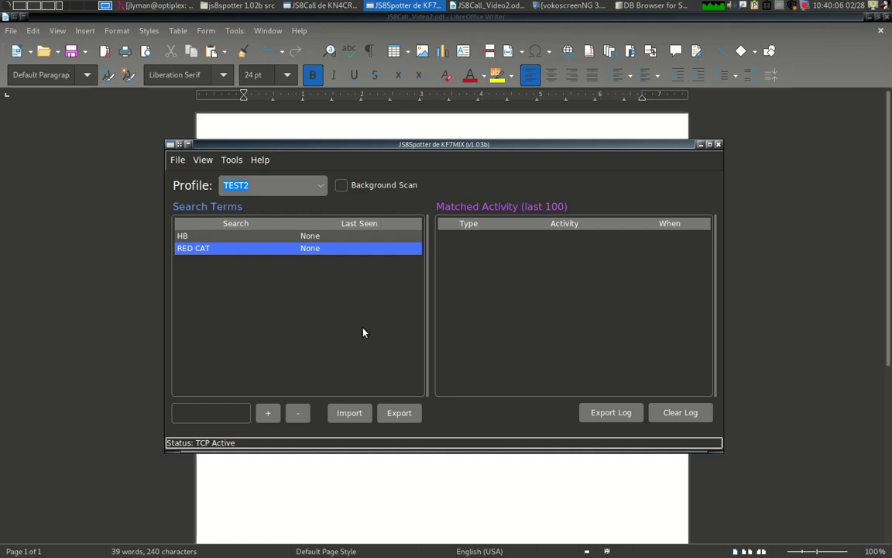
pyautogui.click(297, 413)
pyautogui.click(400, 345)
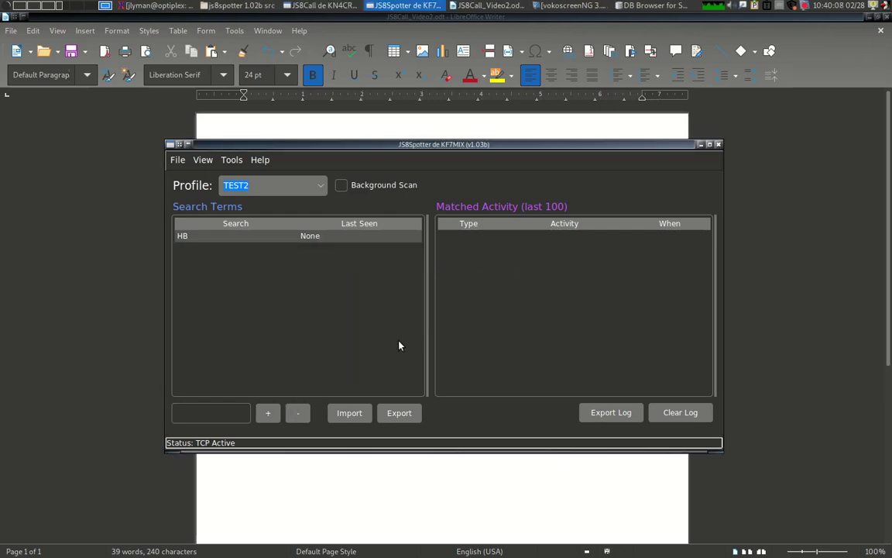
# Step: Add HEART and HEARTBEAT as search terms, then bring JS8Call forward
pyautogui.click(216, 412)
pyautogui.write('heart')
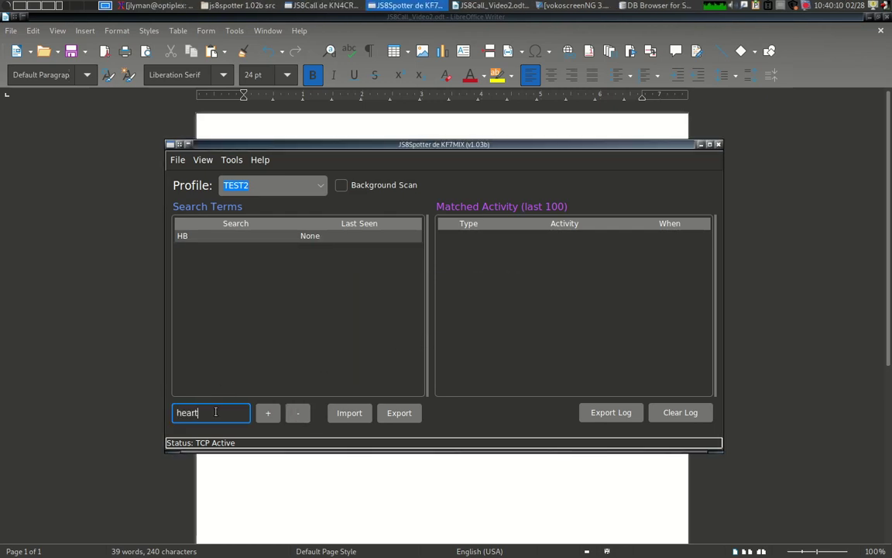
pyautogui.press('Return')
pyautogui.write('heartbeat')
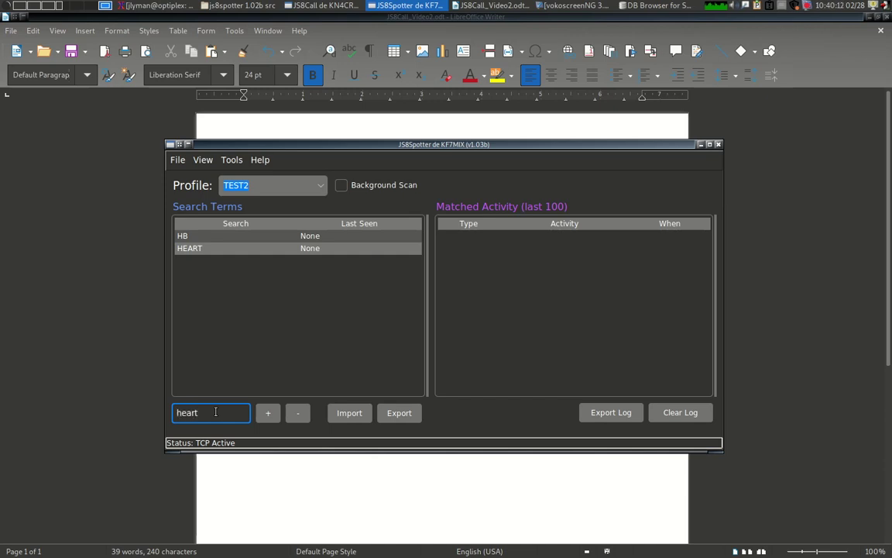
pyautogui.press('Return')
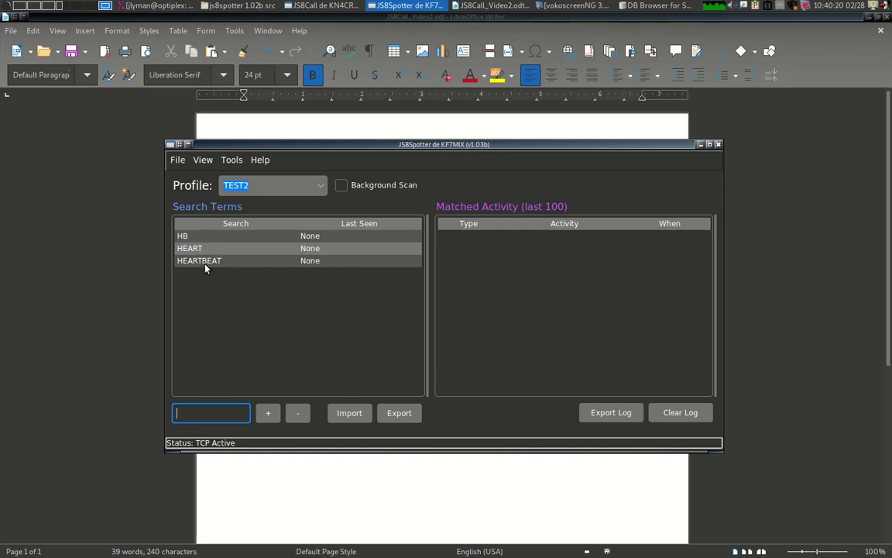
pyautogui.click(318, 5)
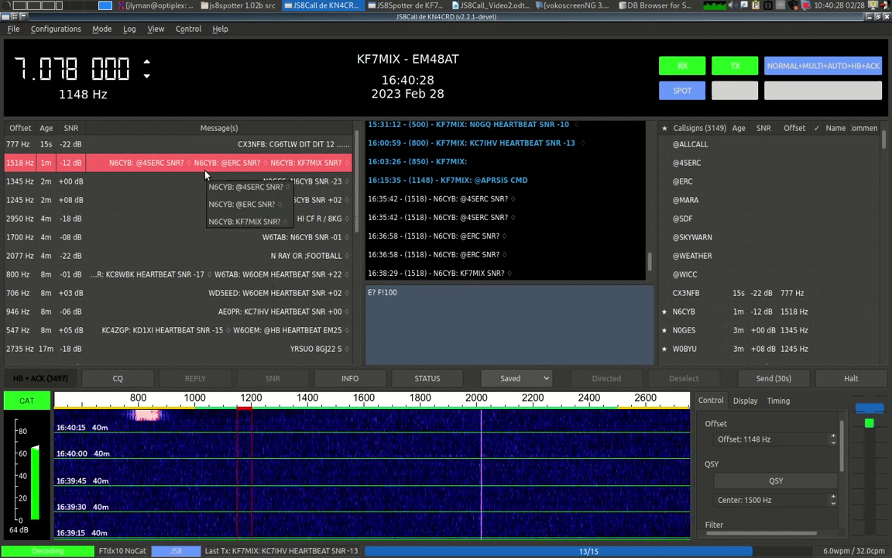
# Step: Add a callsign, CAR and PLANES as TEST2 search terms, then move the window down-right
pyautogui.click(405, 6)
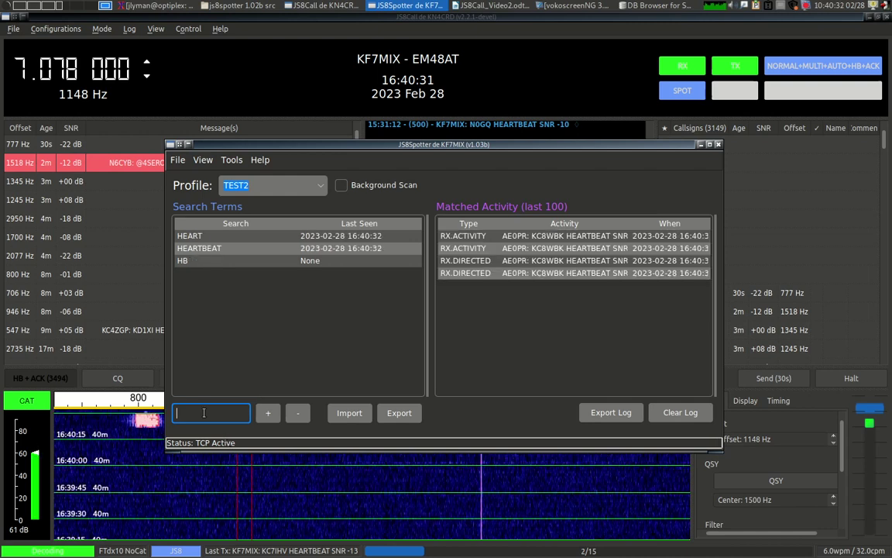
pyautogui.write('n')
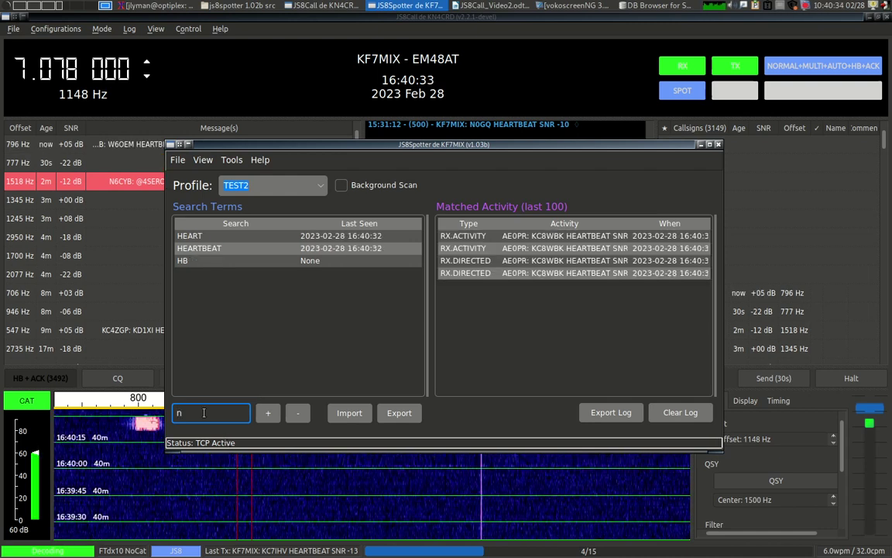
pyautogui.write('6cyb')
pyautogui.press('Return')
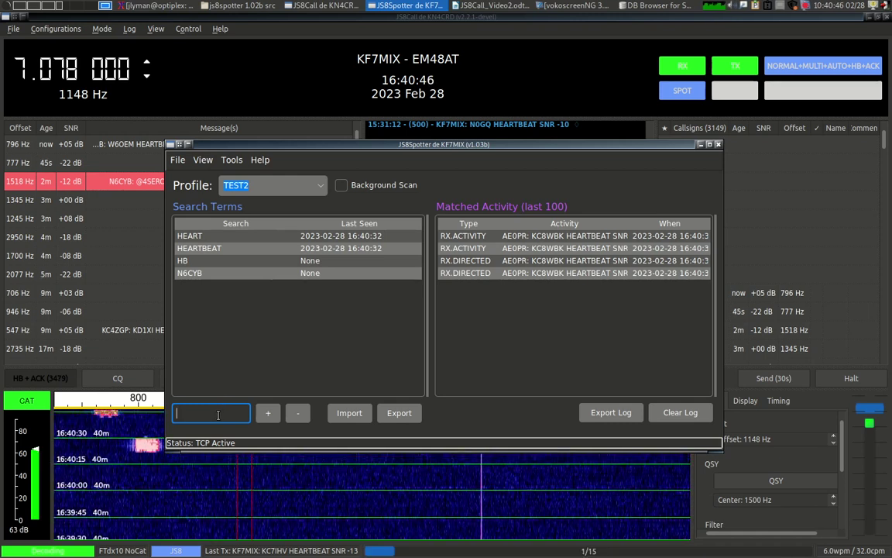
pyautogui.write('car')
pyautogui.press('Return')
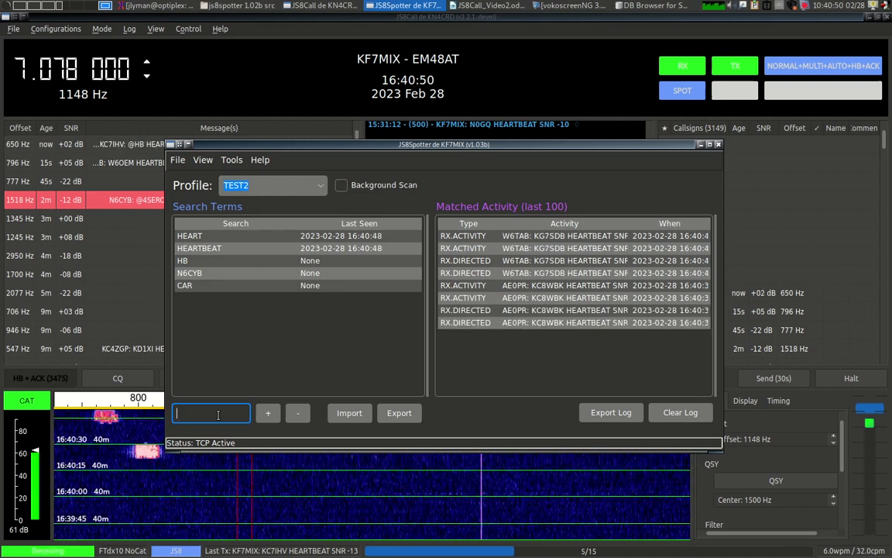
pyautogui.write('planes')
pyautogui.press('Return')
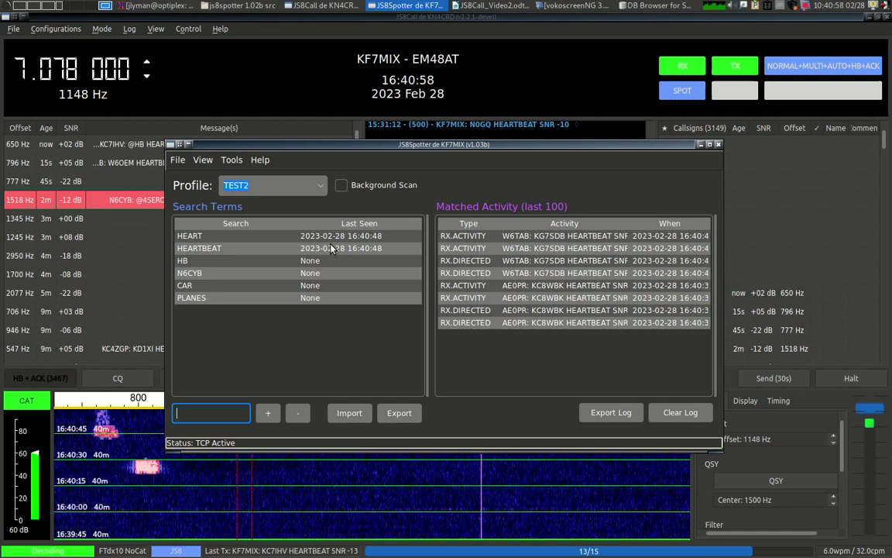
pyautogui.moveTo(274, 146); pyautogui.dragTo(351, 202)
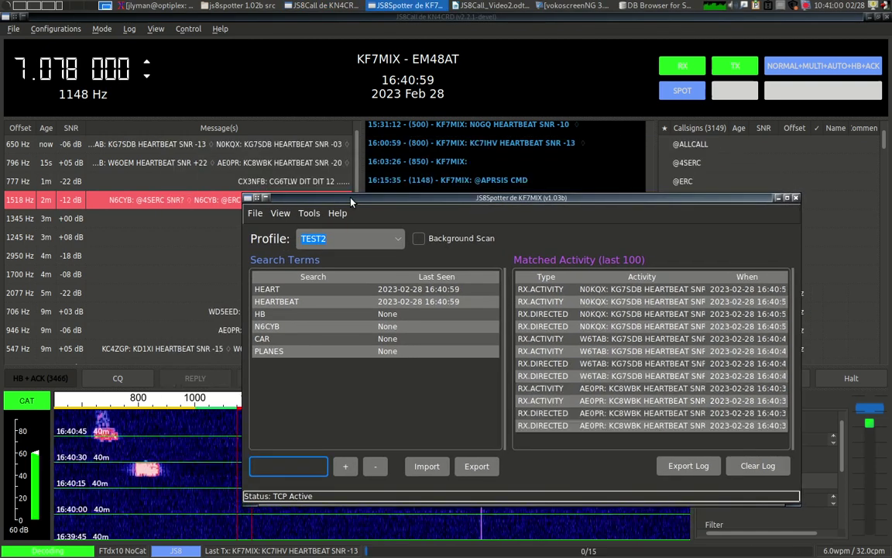
pyautogui.click(258, 131)
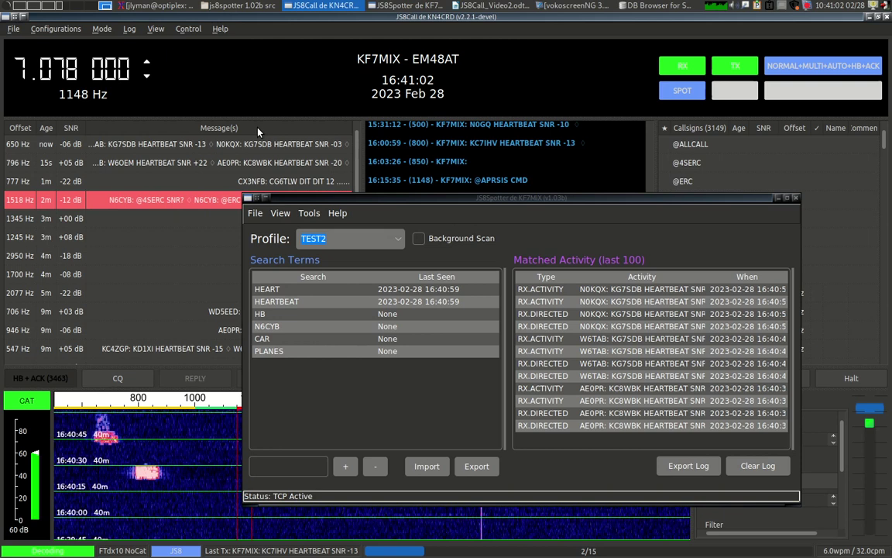
pyautogui.click(303, 198)
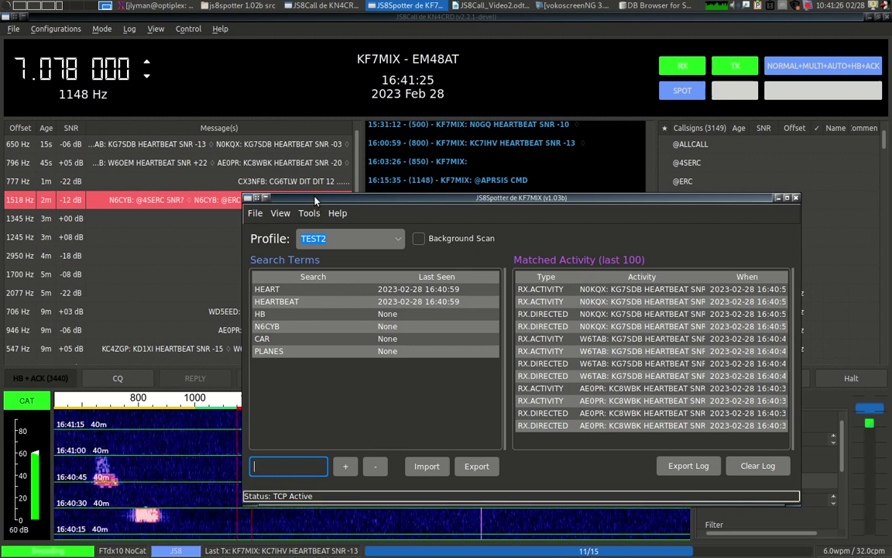
pyautogui.moveTo(315, 201); pyautogui.dragTo(389, 184)
pyautogui.click(248, 147)
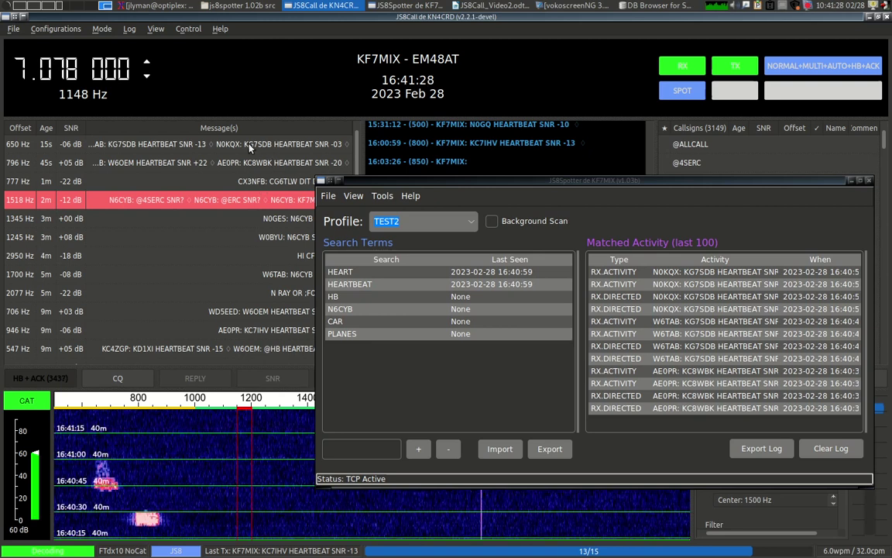
pyautogui.click(430, 285)
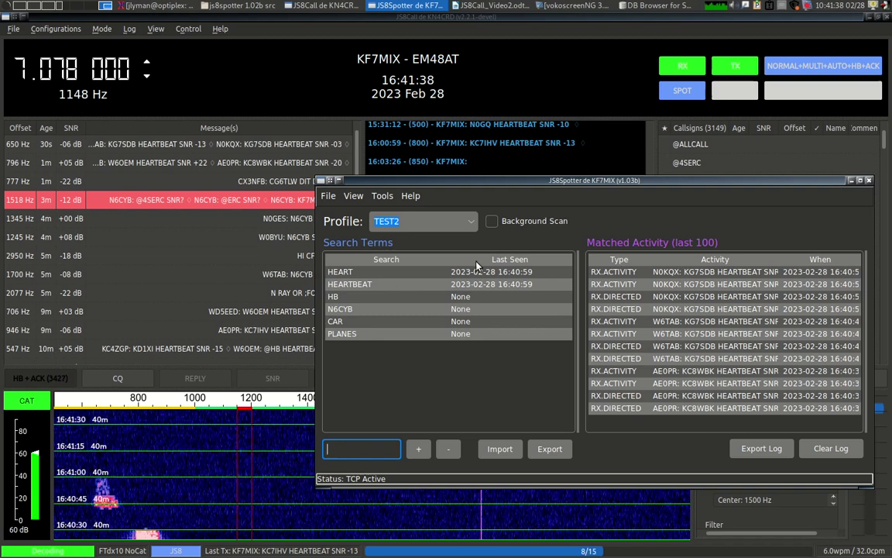
# Step: Delete HEART from the Search Terms list, confirming with Yes
pyautogui.click(352, 273)
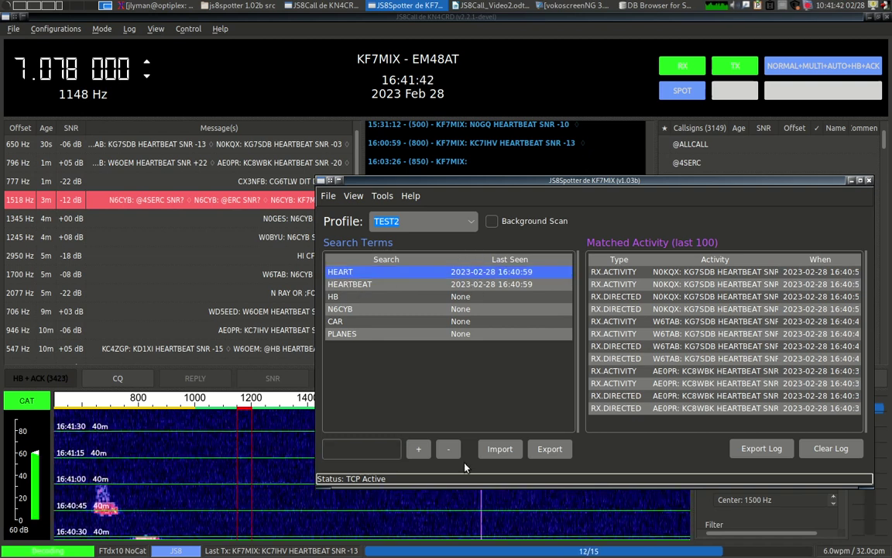
pyautogui.click(449, 451)
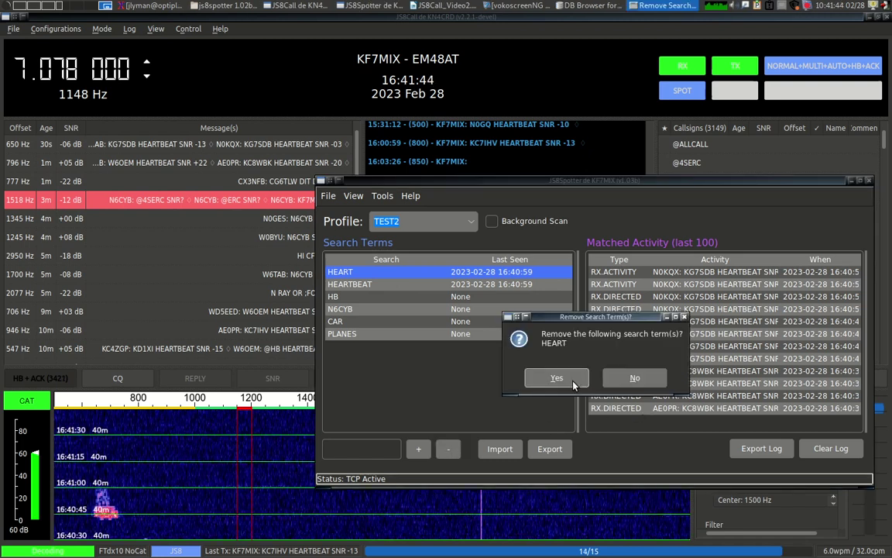
pyautogui.click(542, 378)
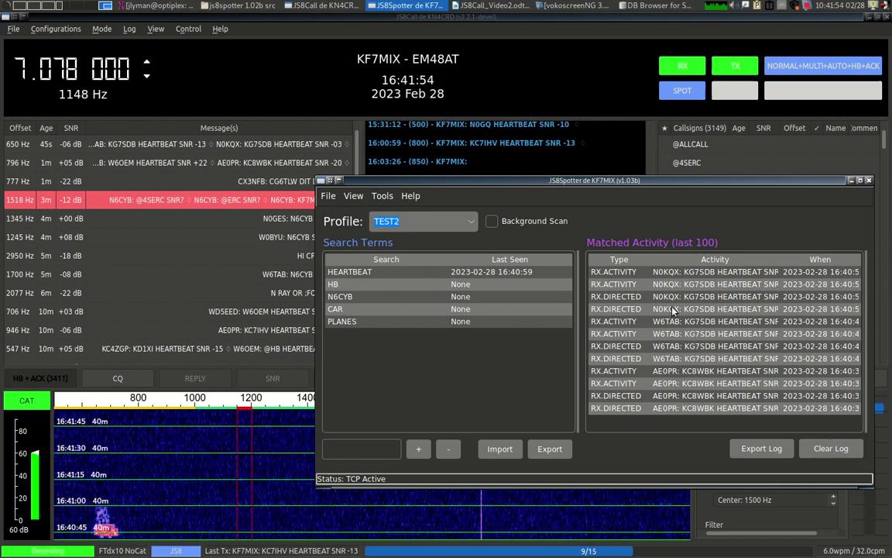
pyautogui.doubleClick(626, 348)
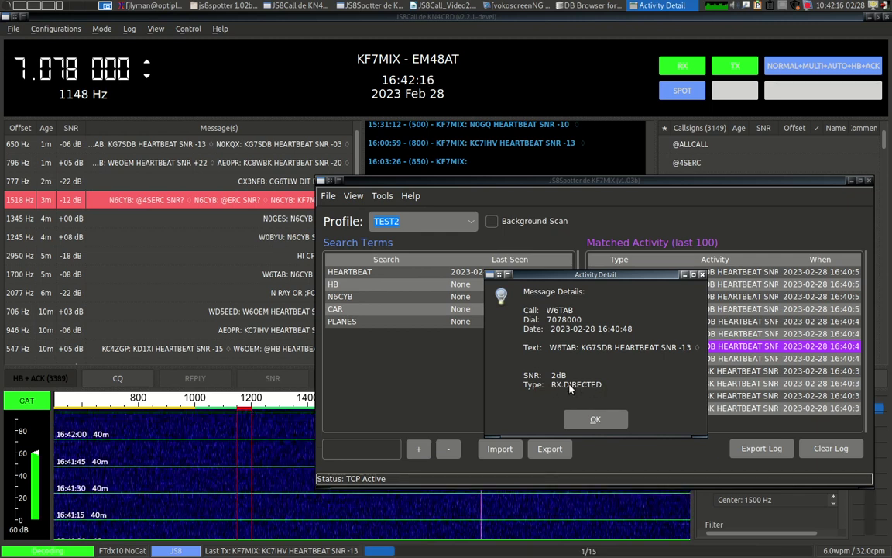
pyautogui.click(593, 420)
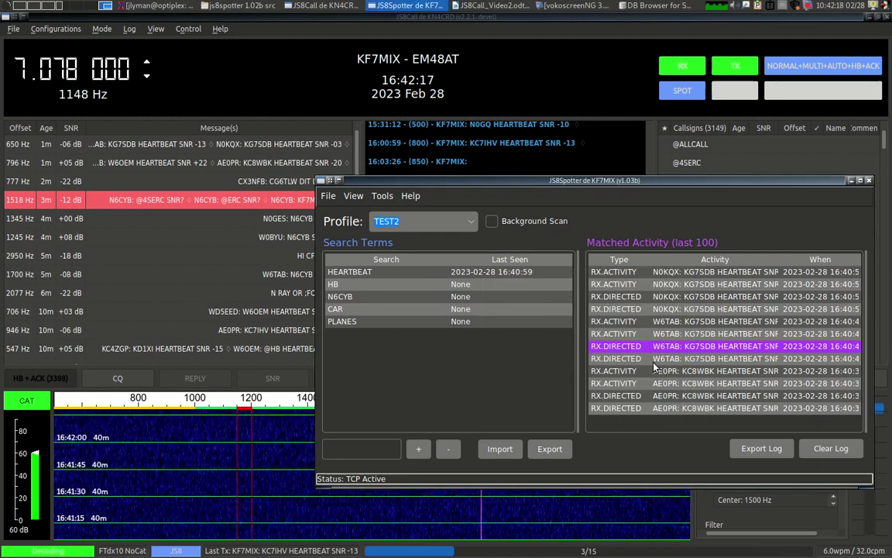
pyautogui.doubleClick(345, 273)
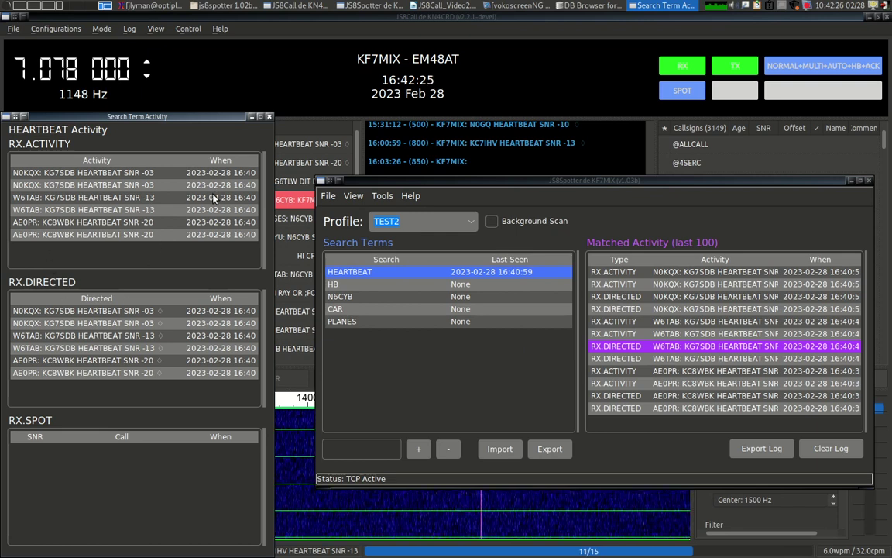
pyautogui.click(269, 117)
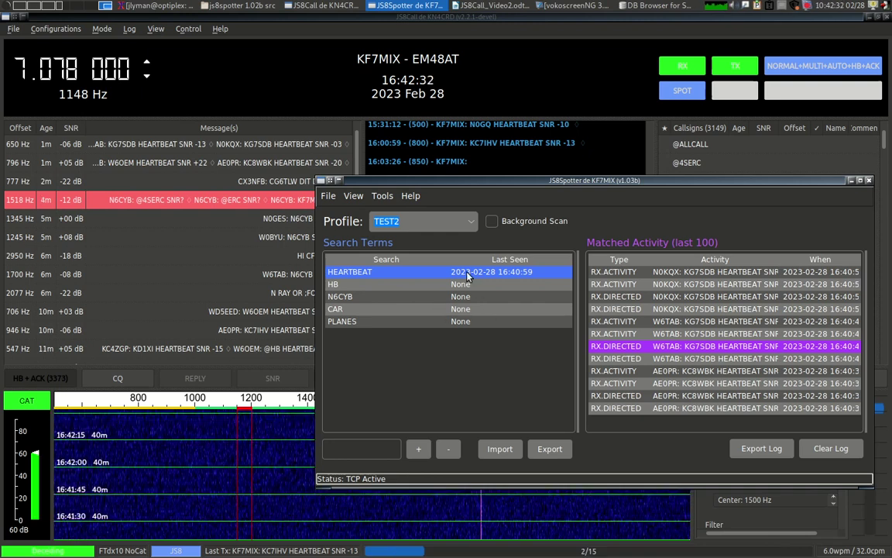
# Step: Switch focus between the JS8Call and JS8Spotter windows
pyautogui.click(295, 165)
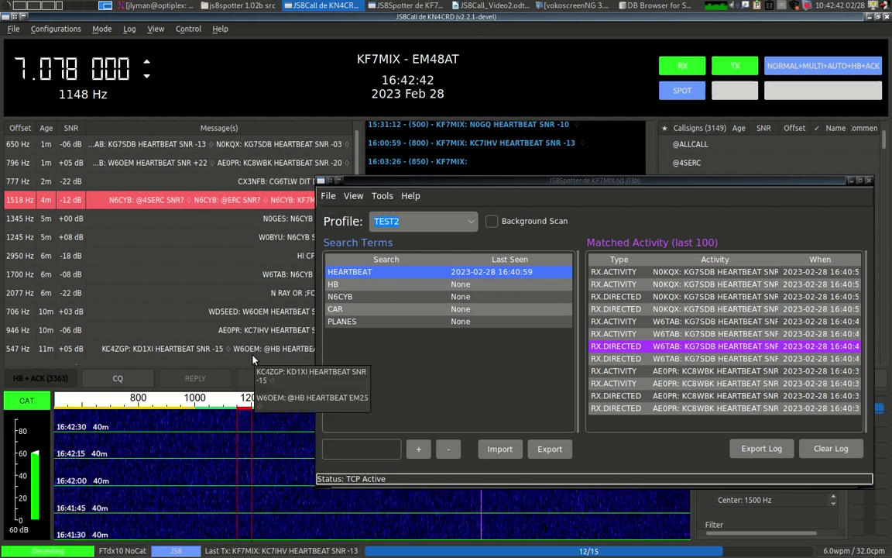
pyautogui.click(423, 297)
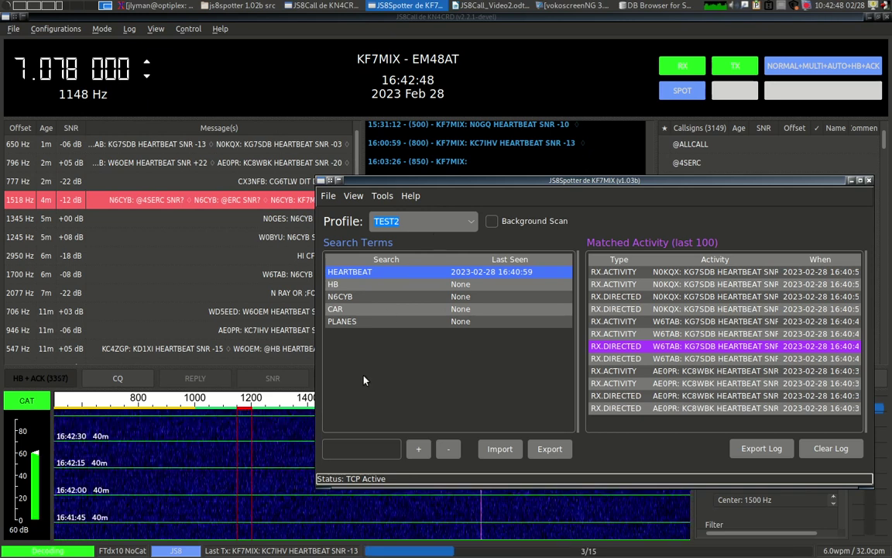
pyautogui.click(410, 24)
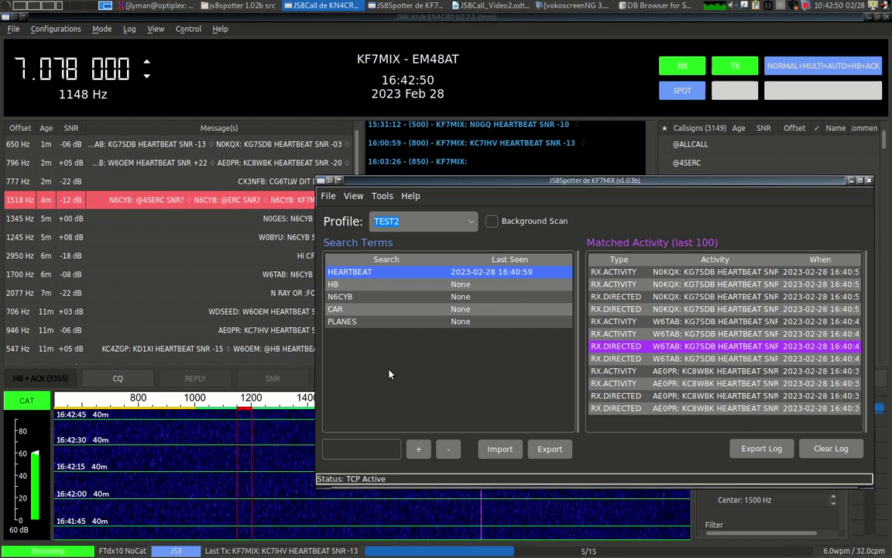
# Step: Add a callsign as a TEST2 search term, then return to JS8Call
pyautogui.click(353, 452)
pyautogui.write('kf7mix')
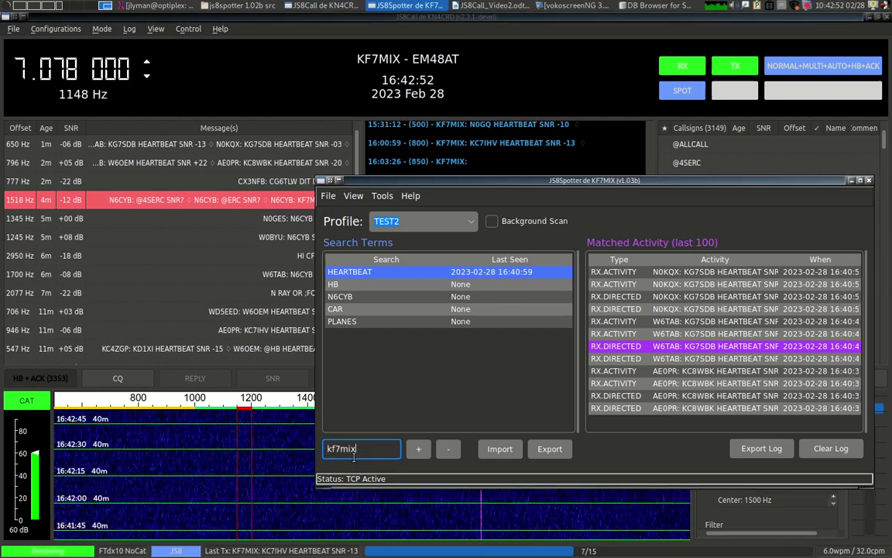
pyautogui.press('Return')
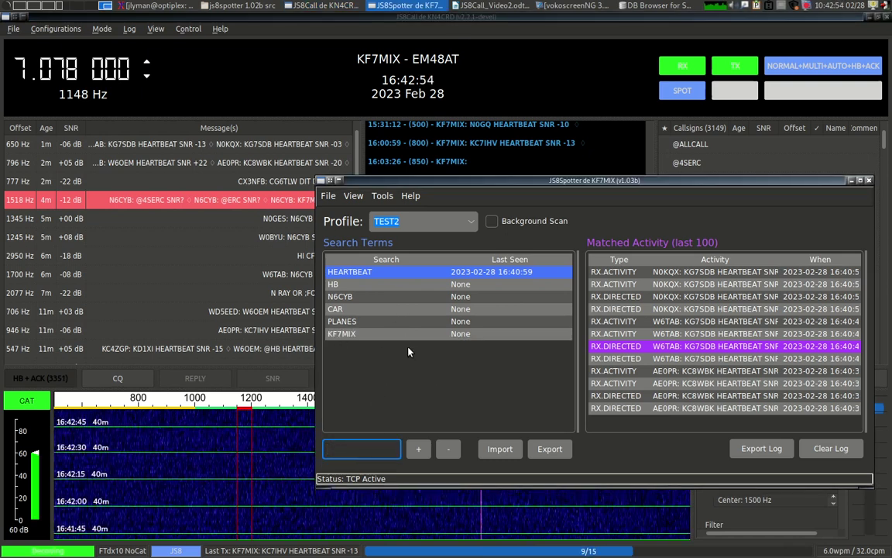
pyautogui.click(453, 27)
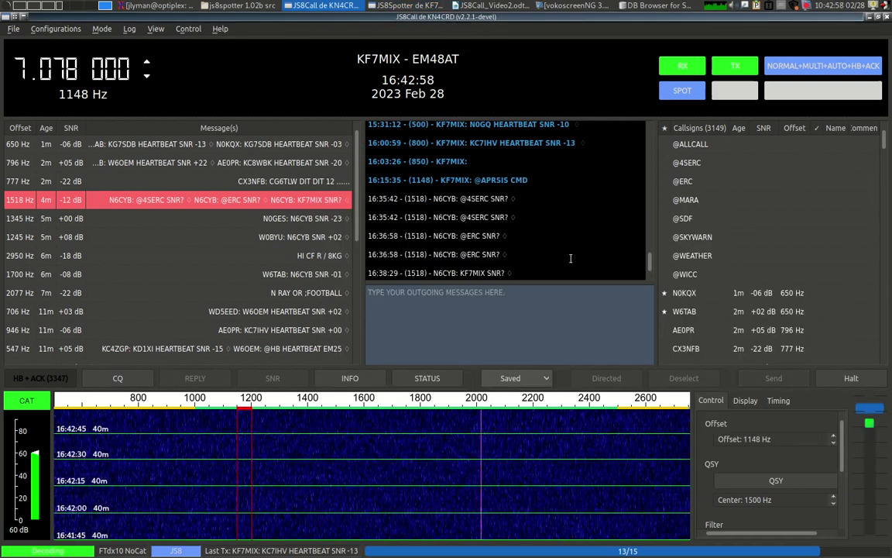
pyautogui.click(693, 144)
pyautogui.rightClick(717, 139)
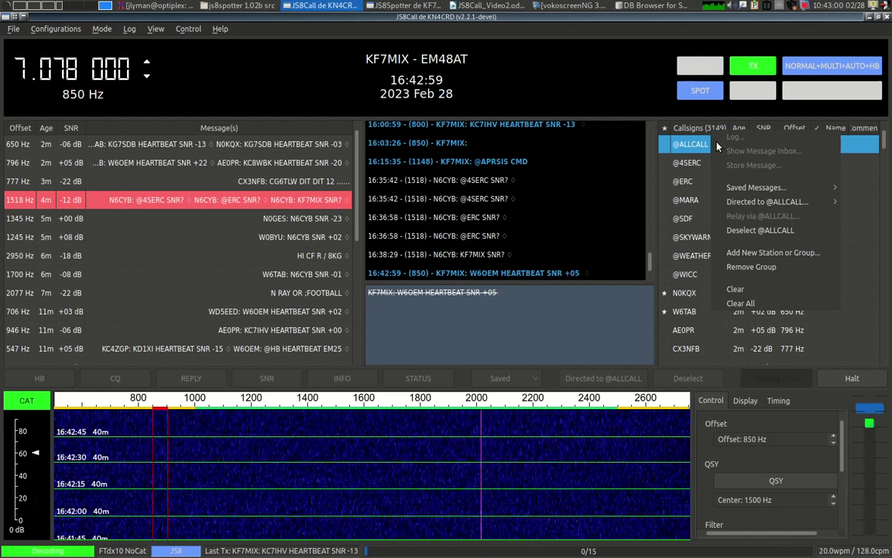
pyautogui.click(702, 186)
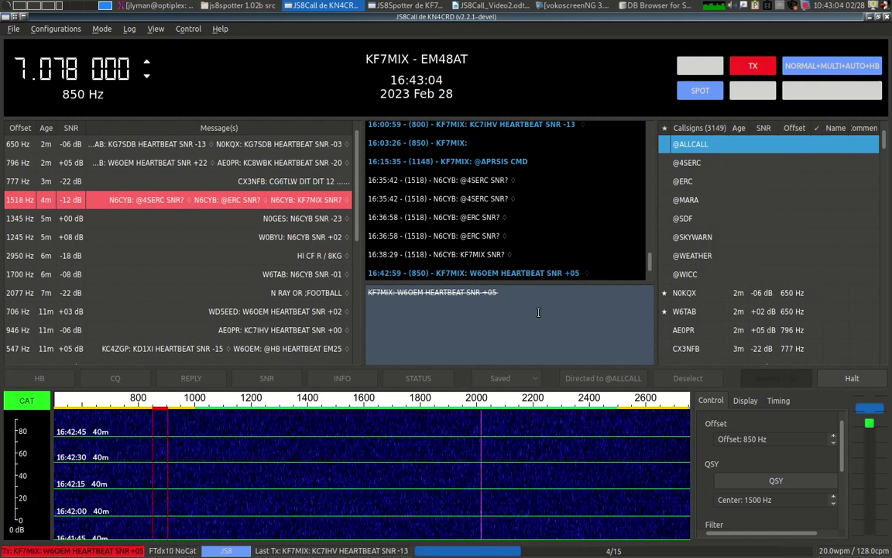
pyautogui.hotkey('alt', 'Tab')
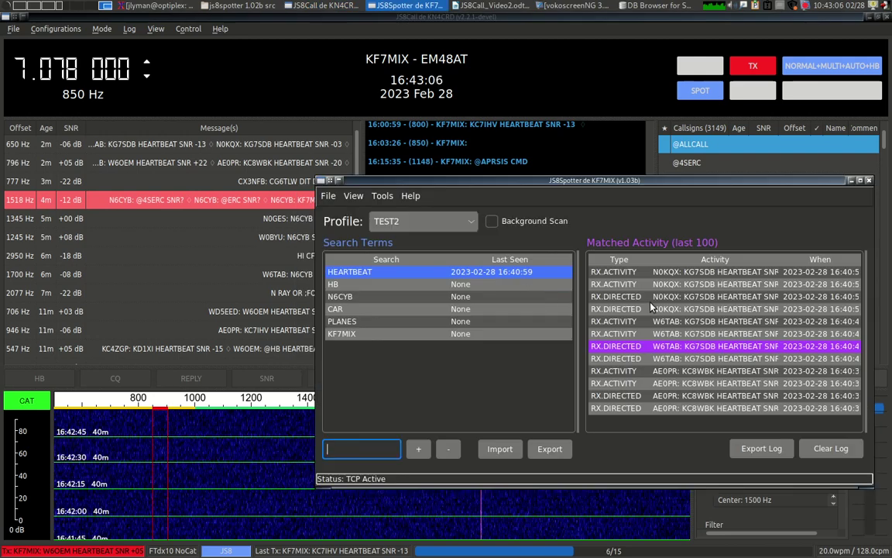
pyautogui.moveTo(620, 180)
pyautogui.mouseDown()
pyautogui.moveTo(622, 360)
pyautogui.moveTo(597, 265)
pyautogui.moveTo(611, 190)
pyautogui.mouseUp()
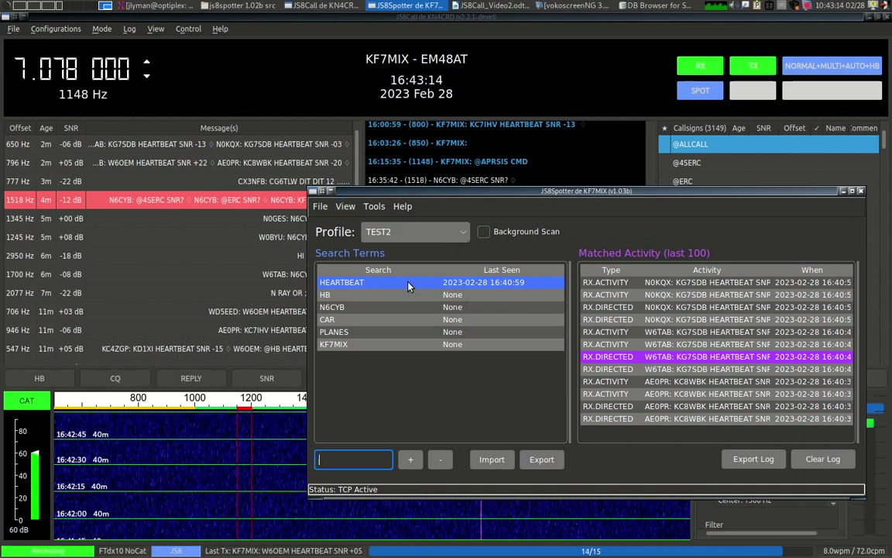
pyautogui.click(649, 56)
pyautogui.click(600, 15)
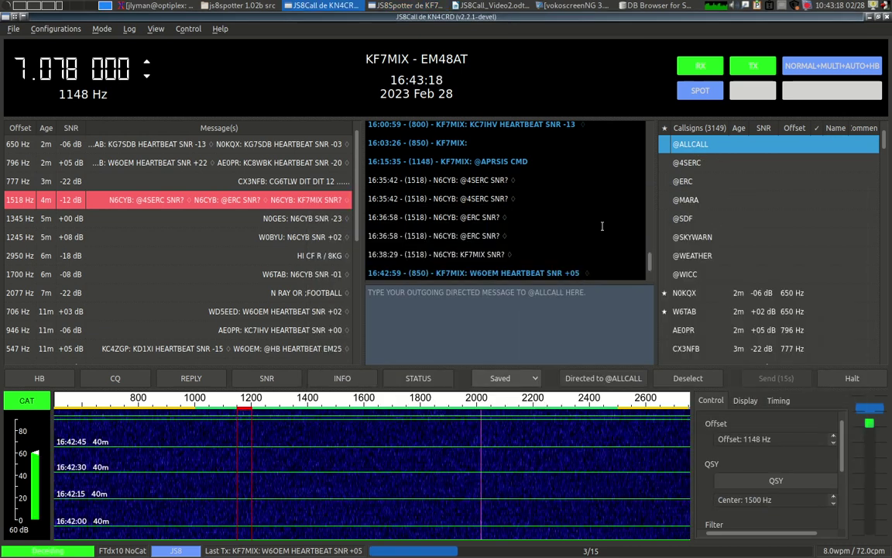
pyautogui.click(39, 379)
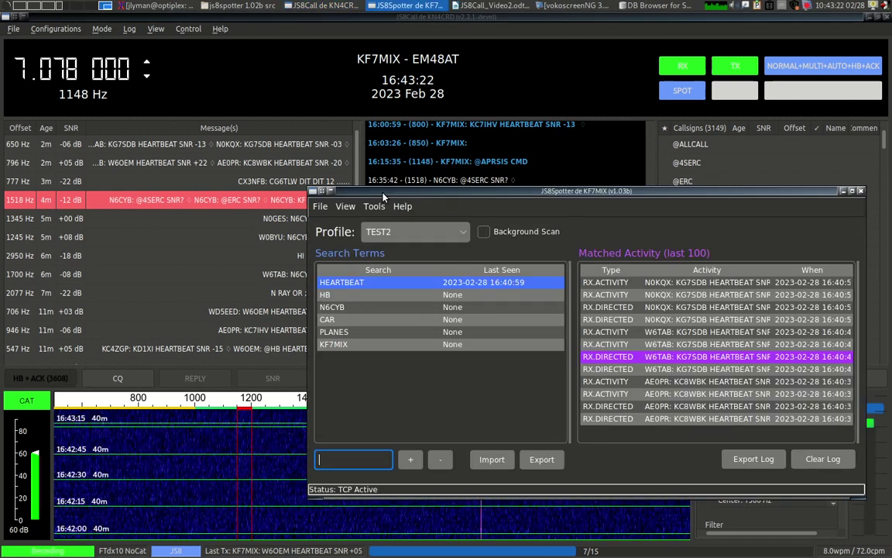
pyautogui.moveTo(382, 193); pyautogui.dragTo(349, 251)
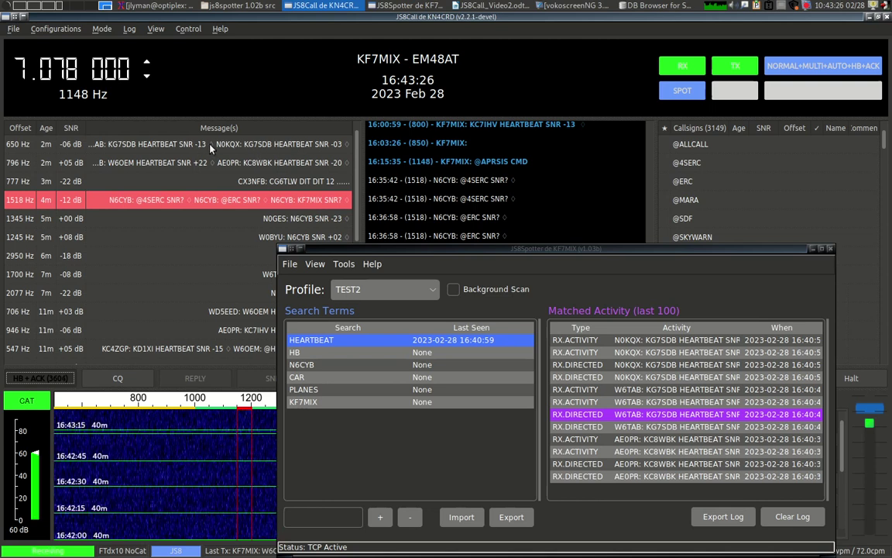
pyautogui.click(226, 15)
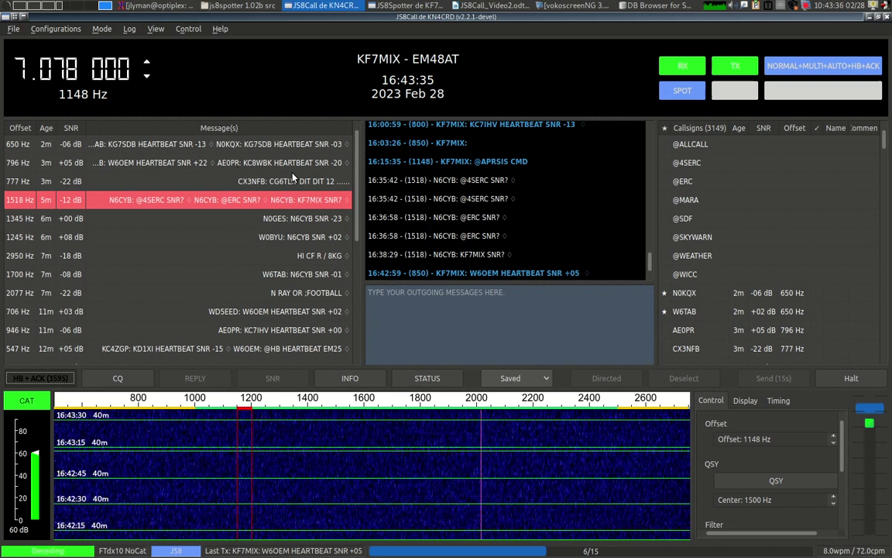
pyautogui.hotkey('alt', 'Tab')
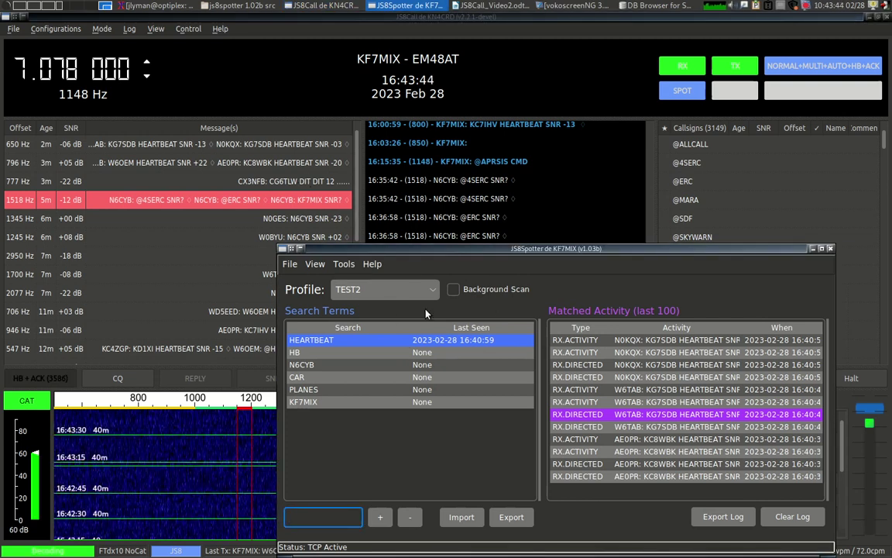
pyautogui.click(392, 145)
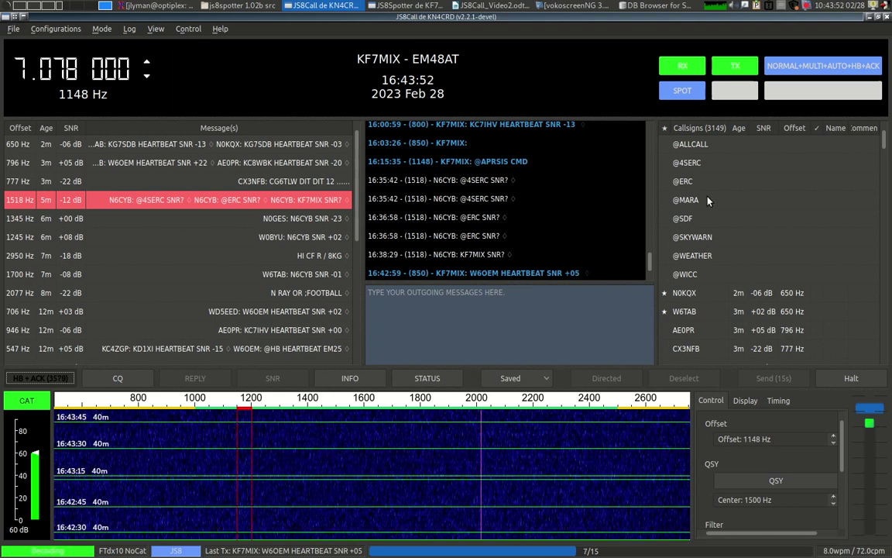
pyautogui.hotkey('alt', 'Tab')
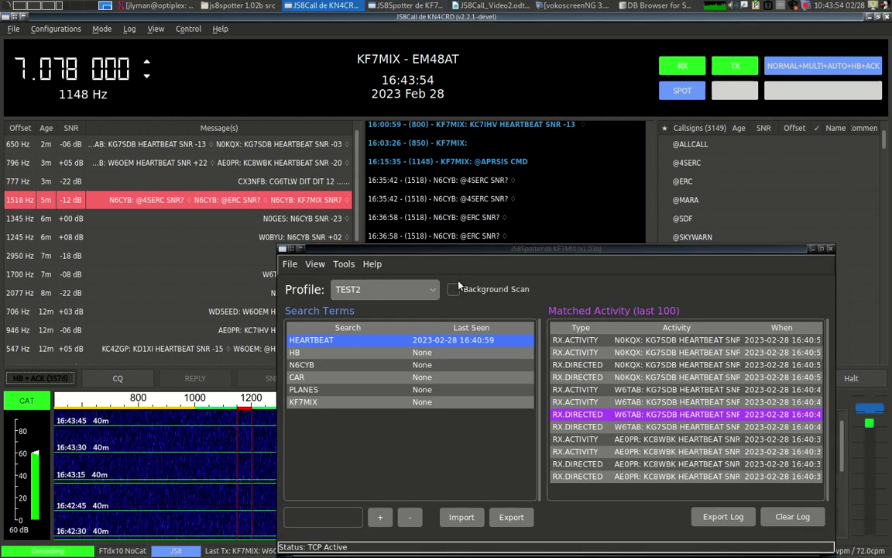
pyautogui.hotkey('alt', 'Tab')
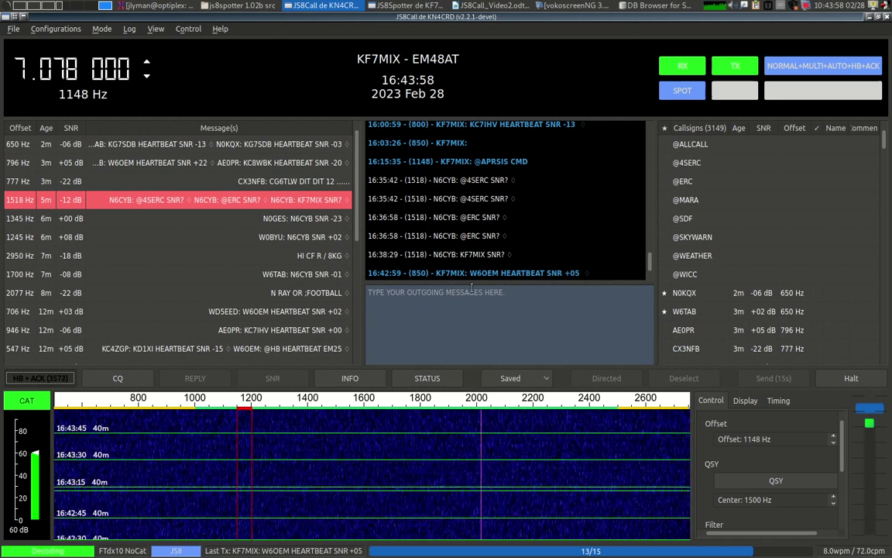
# Step: Use HB + ACK > Send Heartbeat Now, then Alt+Tab back to JS8Spotter
pyautogui.click(35, 378)
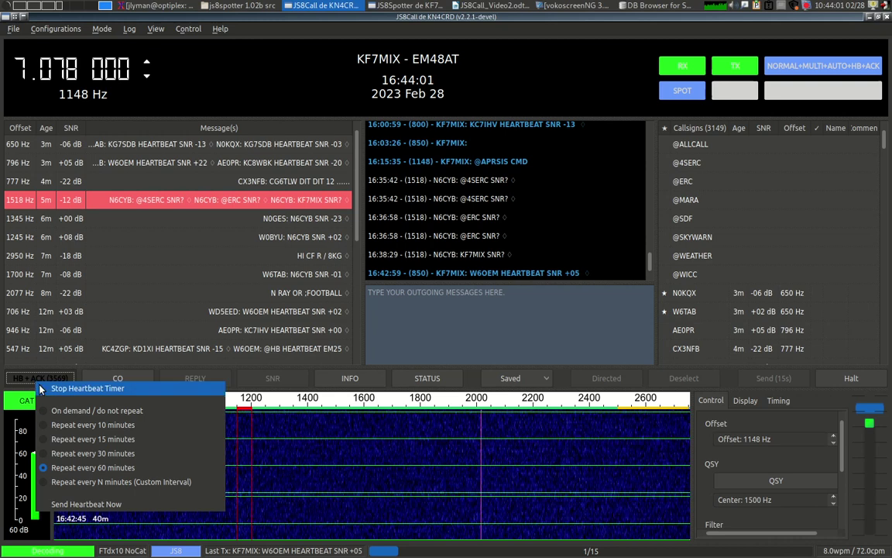
pyautogui.click(116, 503)
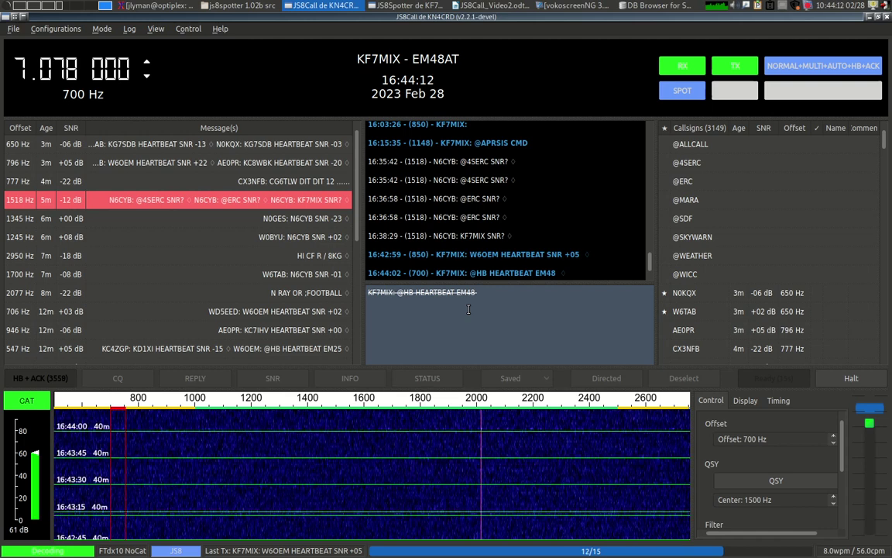
pyautogui.hotkey('alt', 'Tab')
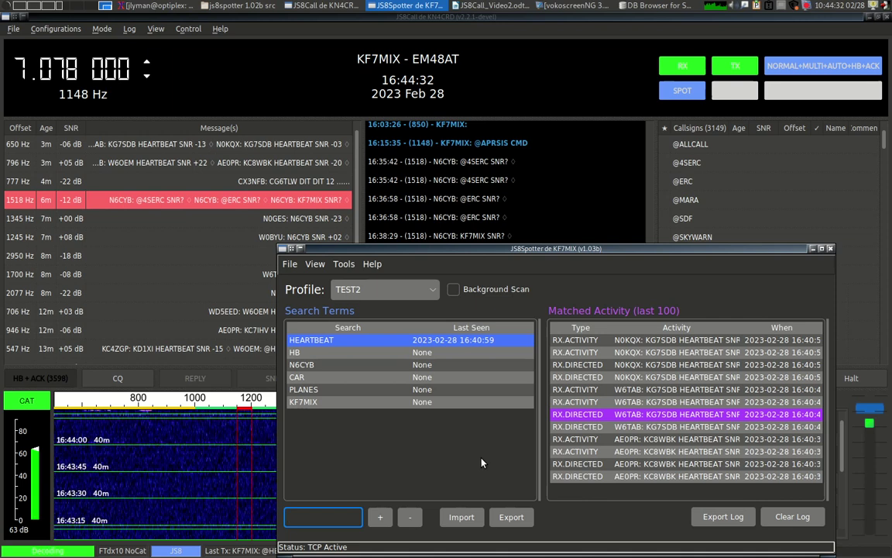
# Step: Alternate between JS8Call and JS8Spotter while heartbeat replies fill the callsign and HEARTBEAT matches
pyautogui.click(239, 209)
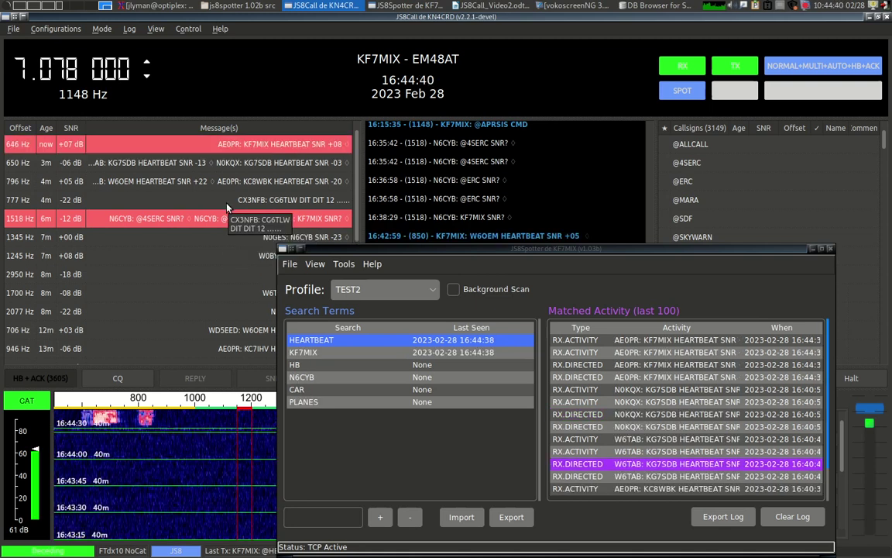
pyautogui.click(408, 5)
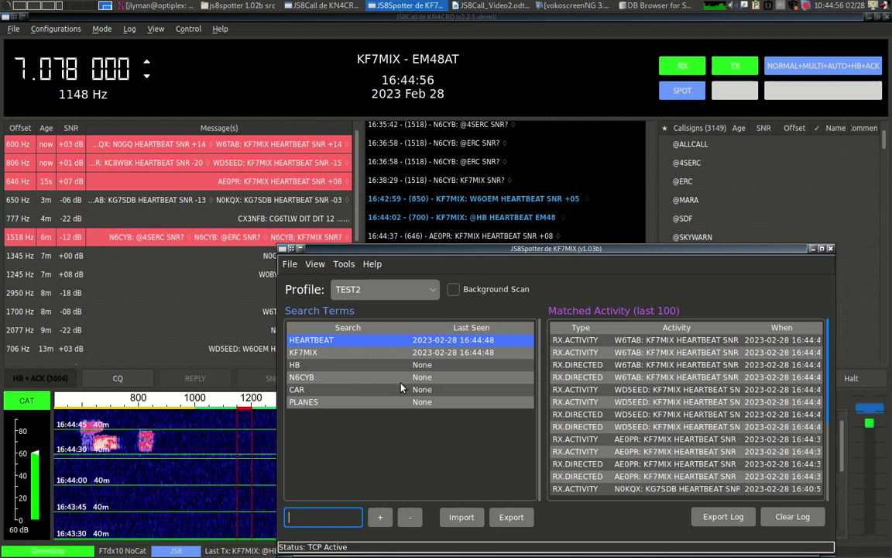
pyautogui.click(216, 214)
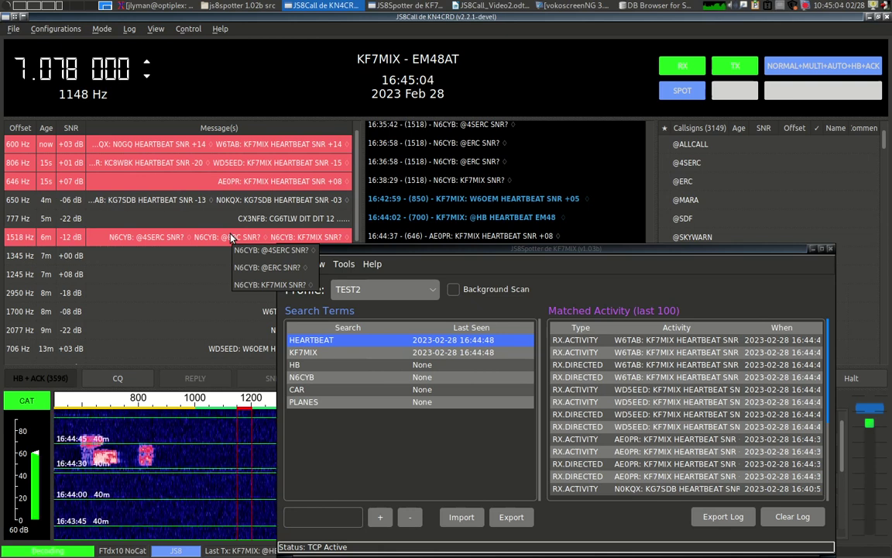
pyautogui.click(361, 488)
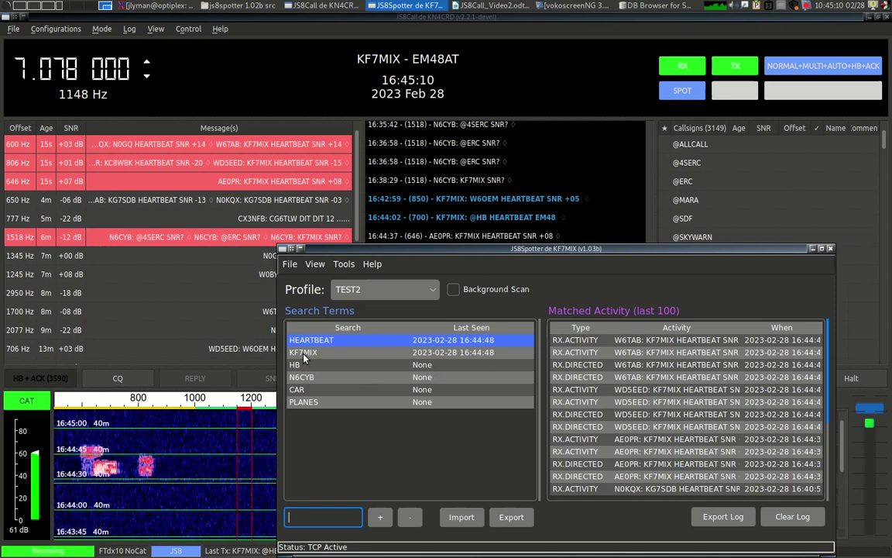
pyautogui.click(292, 148)
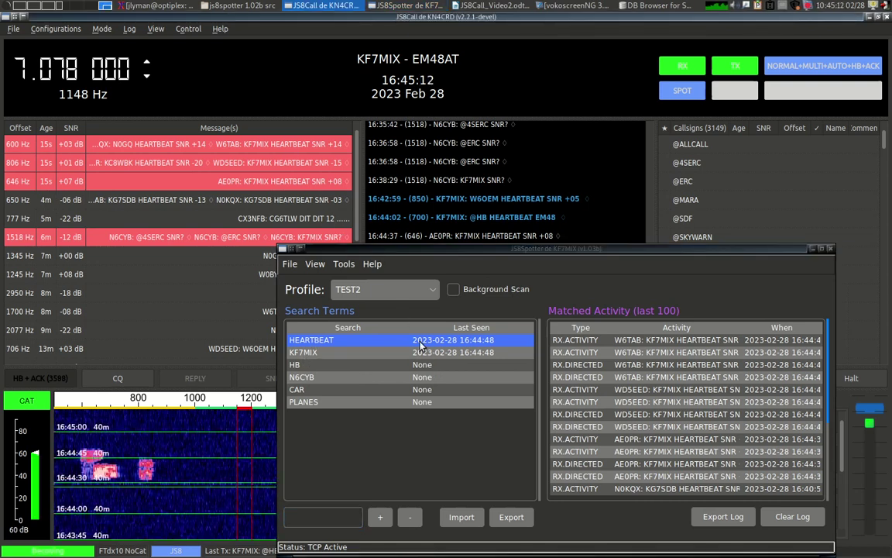
pyautogui.click(383, 308)
pyautogui.doubleClick(312, 354)
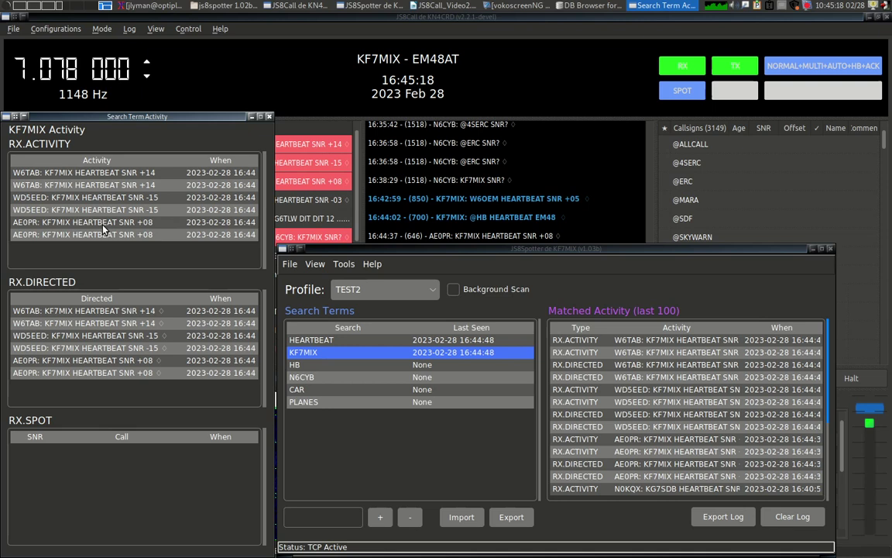
pyautogui.click(395, 439)
pyautogui.click(169, 150)
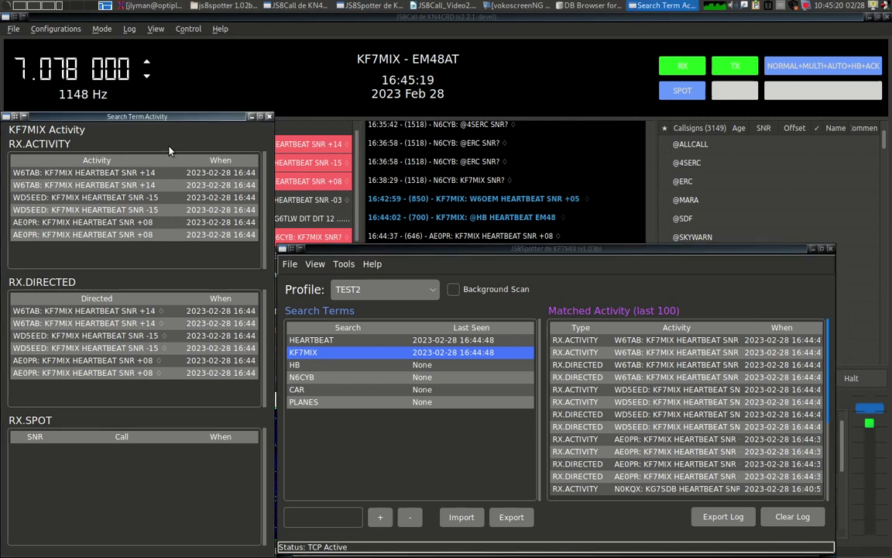
pyautogui.moveTo(160, 120); pyautogui.dragTo(242, 104)
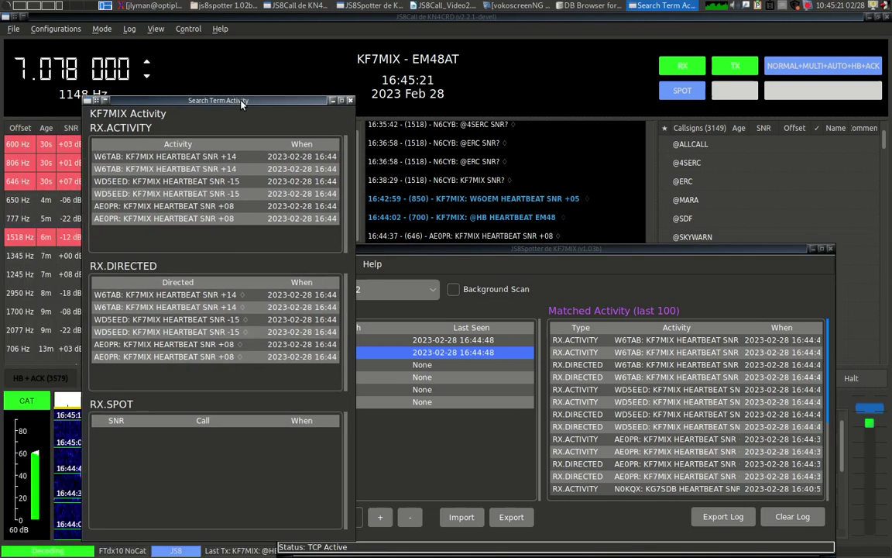
pyautogui.click(350, 101)
# Step: Close the callsign activity window and choose Contacts from the Profile dropdown
pyautogui.click(236, 151)
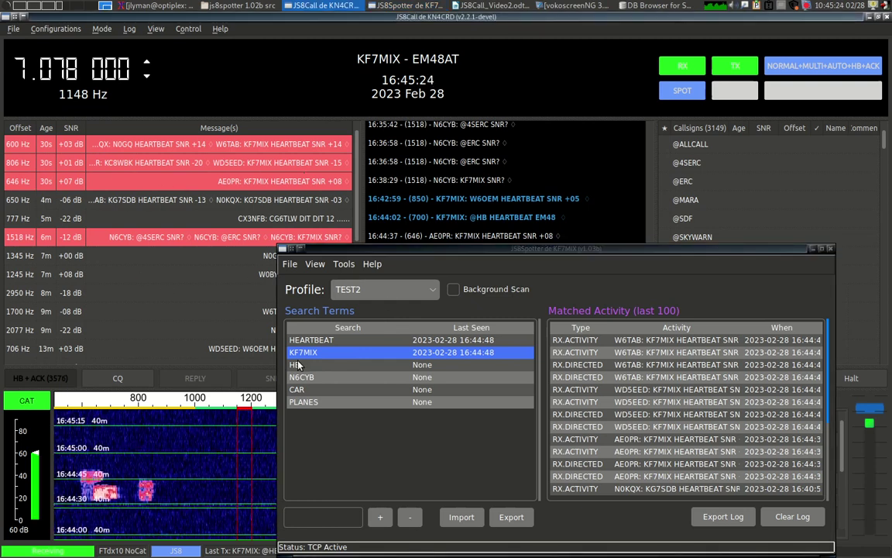
pyautogui.click(364, 352)
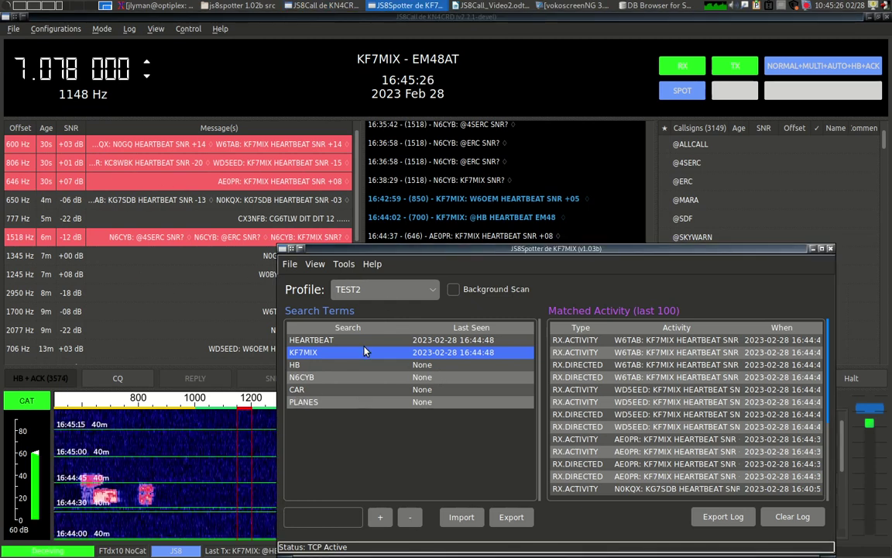
pyautogui.click(378, 295)
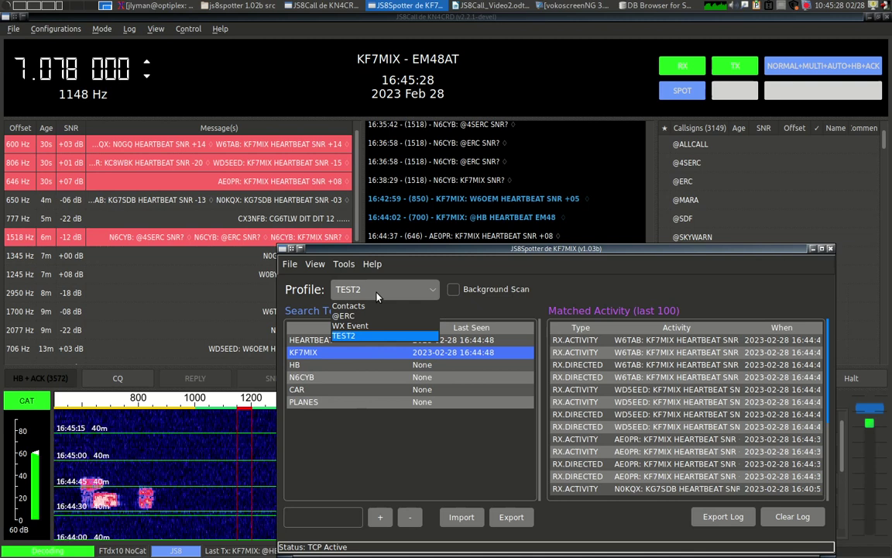
pyautogui.click(377, 295)
pyautogui.click(367, 290)
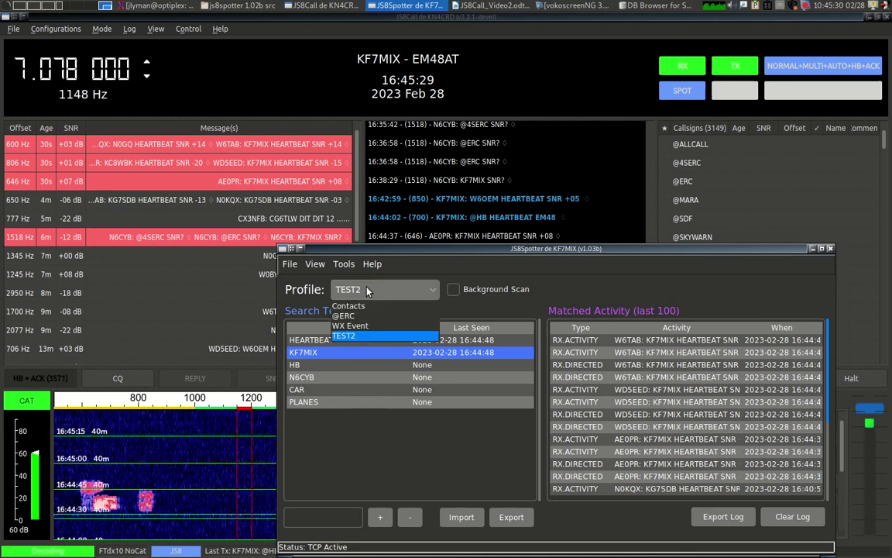
pyautogui.click(351, 307)
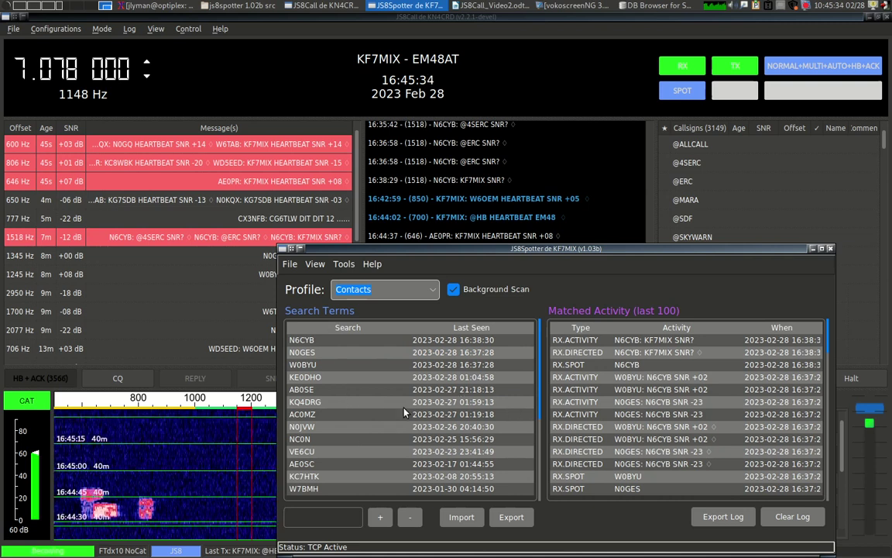
# Step: Review a contact callsign's logged activity, scrolling RX.DIRECTED, then close that window
pyautogui.doubleClick(319, 388)
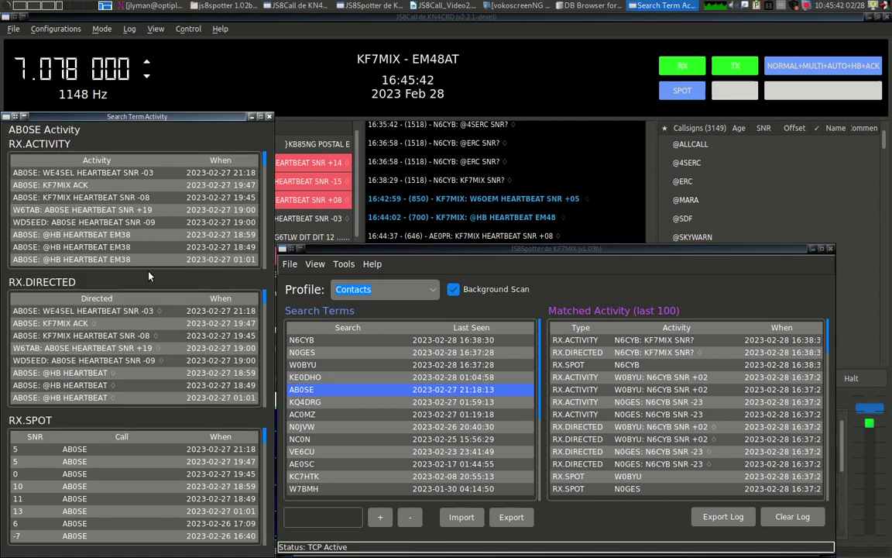
pyautogui.scroll(-3, 116, 345)
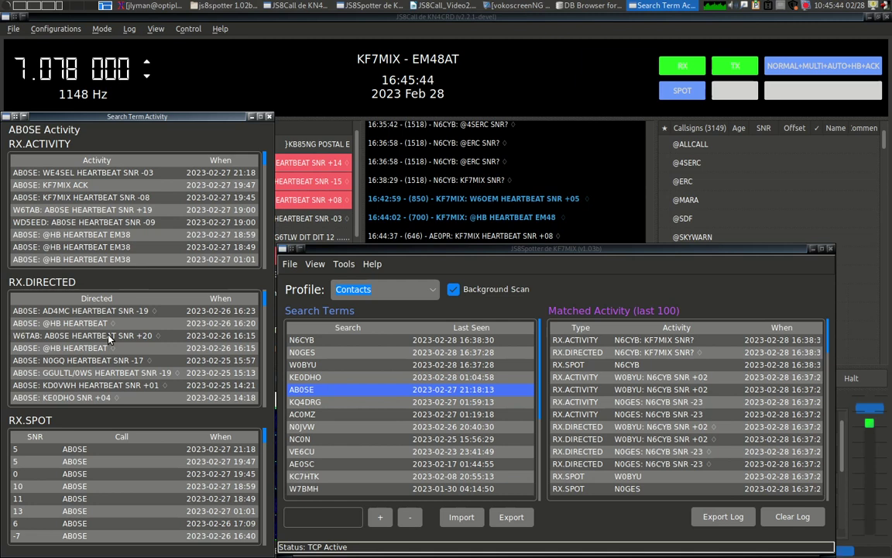
pyautogui.hotkey('alt', 'F4')
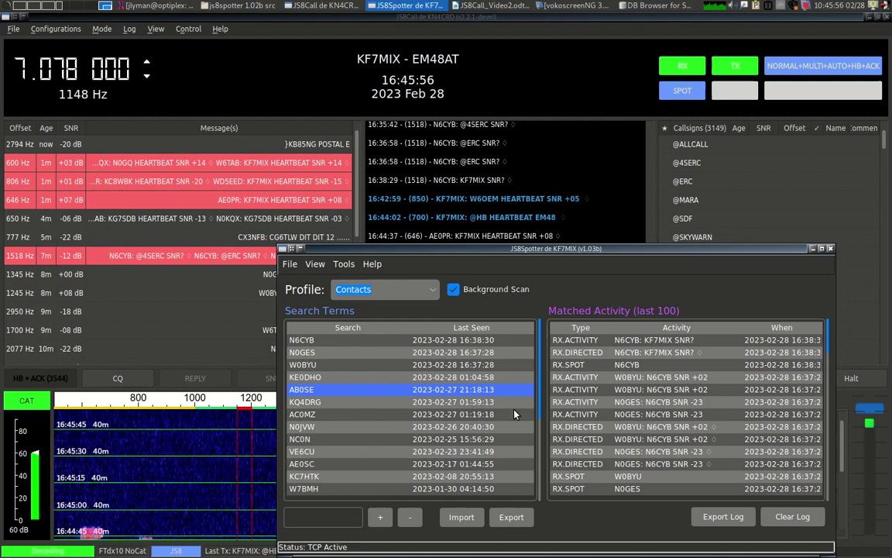
# Step: Switch back to the TEST2 profile and remove the PLANES search term, leaving five terms
pyautogui.click(396, 289)
pyautogui.click(399, 339)
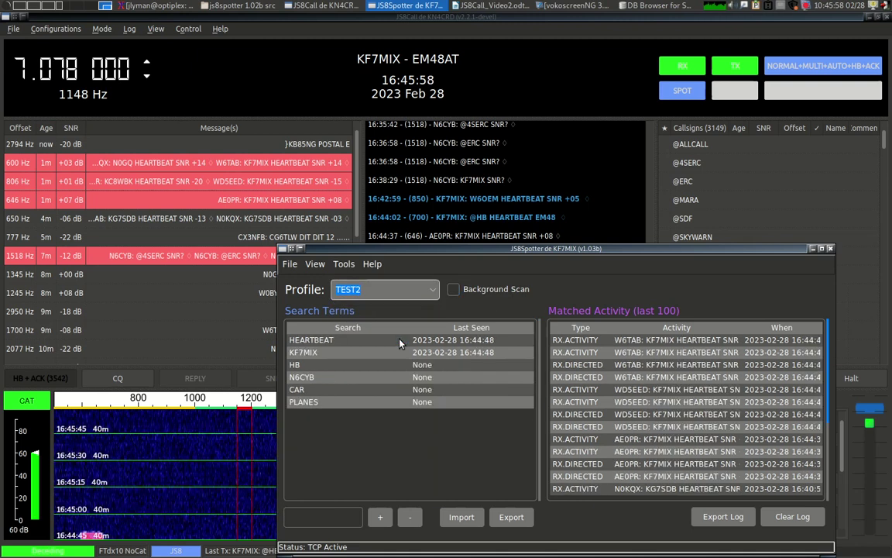
pyautogui.click(313, 404)
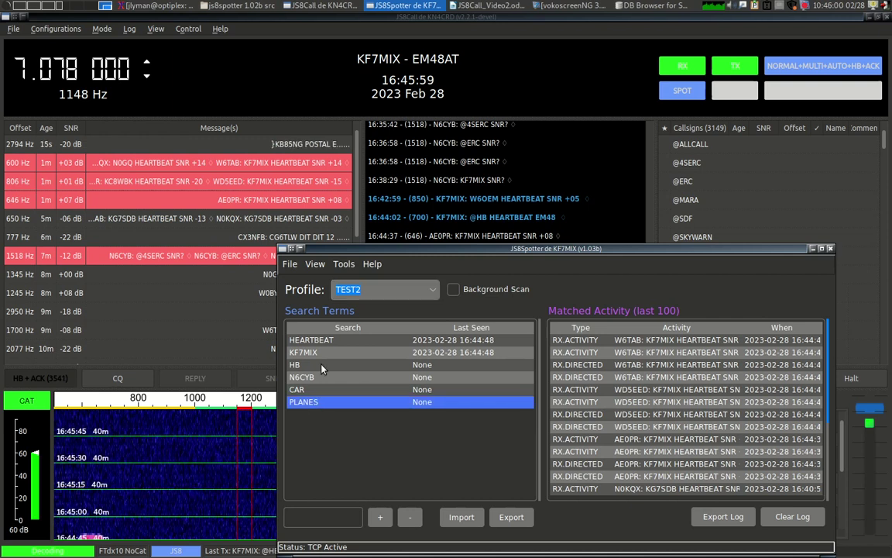
pyautogui.keyDown('shift'); pyautogui.click(298, 340); pyautogui.keyUp('shift')
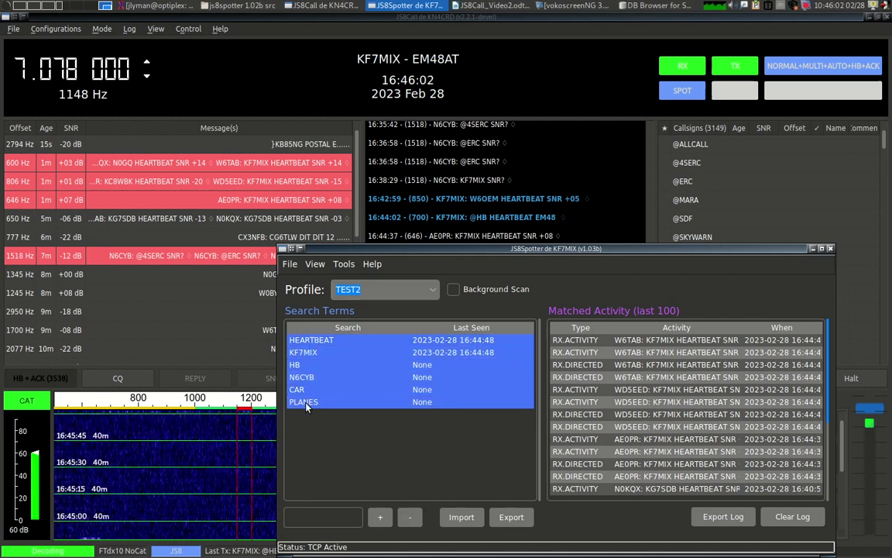
pyautogui.click(409, 518)
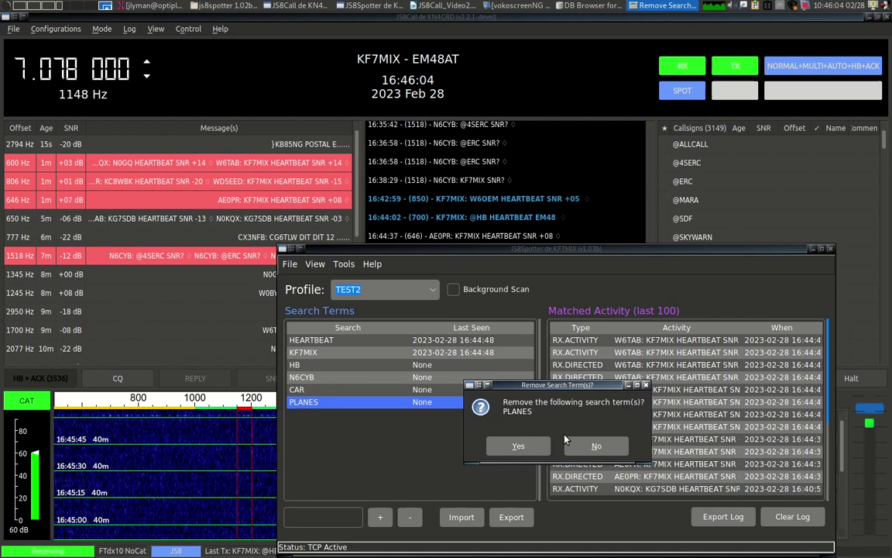
pyautogui.click(532, 447)
pyautogui.click(320, 392)
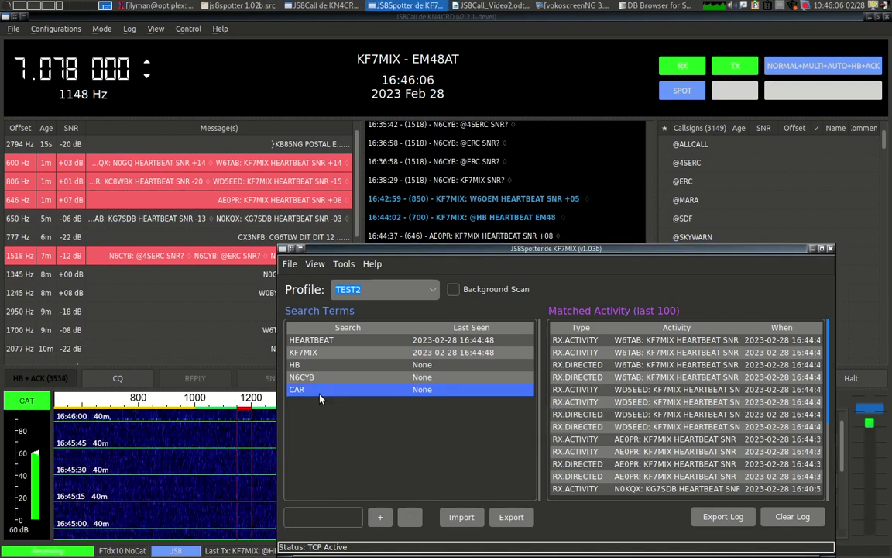
pyautogui.click(318, 342)
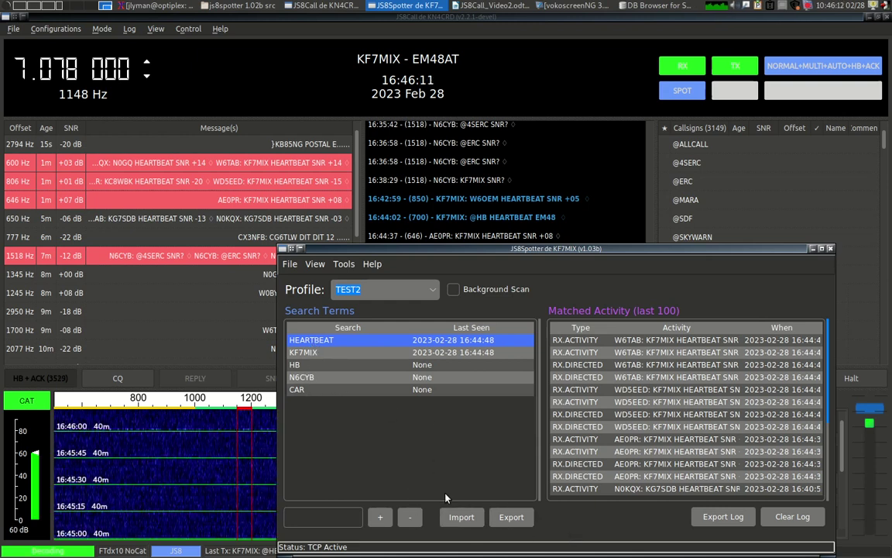
# Step: Copy all five TEST2 search terms from the export list, then close the list
pyautogui.click(509, 516)
pyautogui.hotkey('ctrl', 'a')
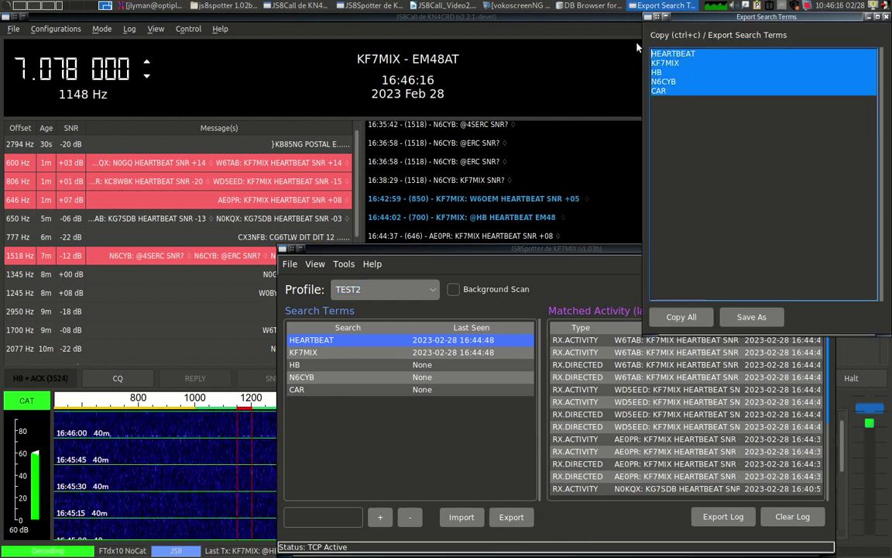
pyautogui.rightClick(685, 59)
pyautogui.click(700, 67)
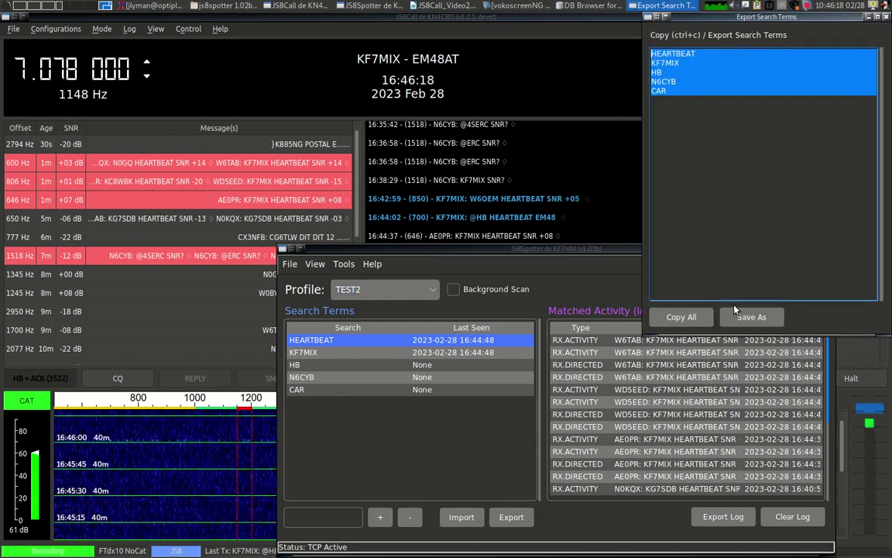
pyautogui.click(680, 317)
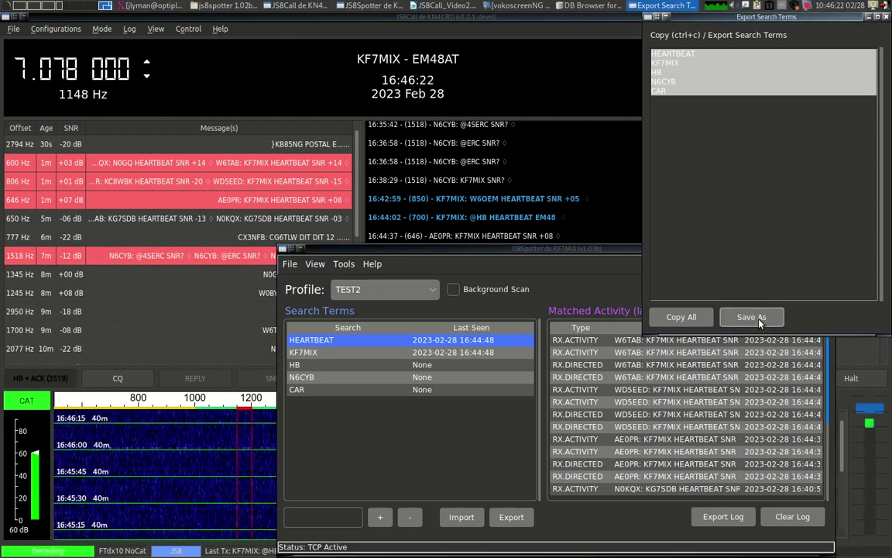
pyautogui.press('Escape')
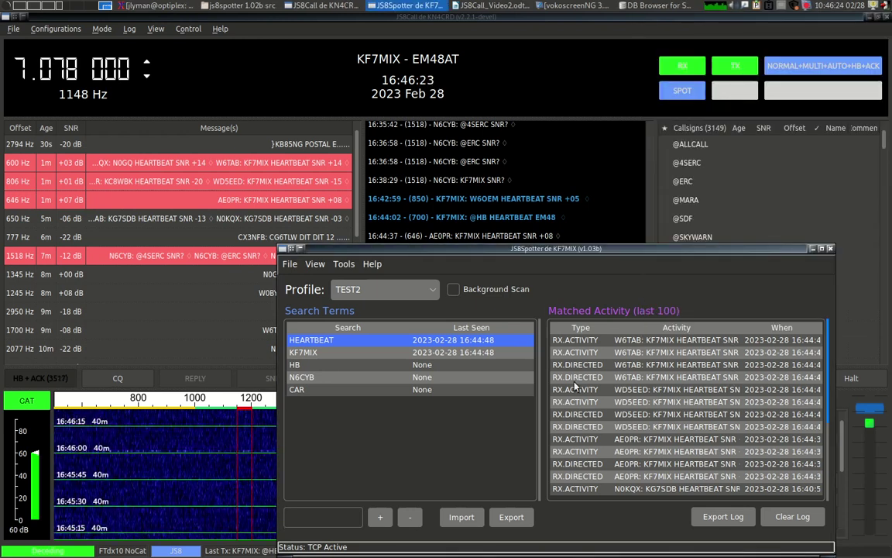
# Step: Remove all five search terms from the TEST2 profile
pyautogui.keyDown('shift'); pyautogui.click(349, 389); pyautogui.keyUp('shift')
pyautogui.click(409, 517)
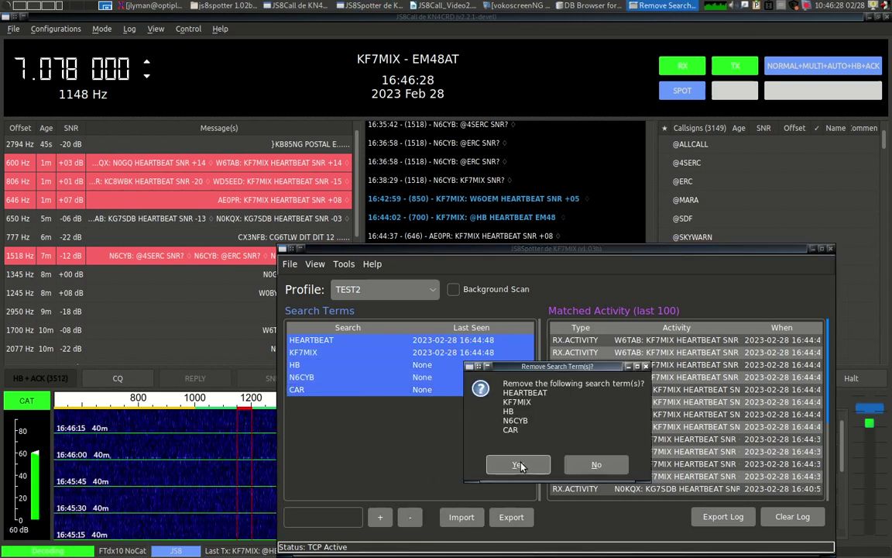
pyautogui.click(521, 466)
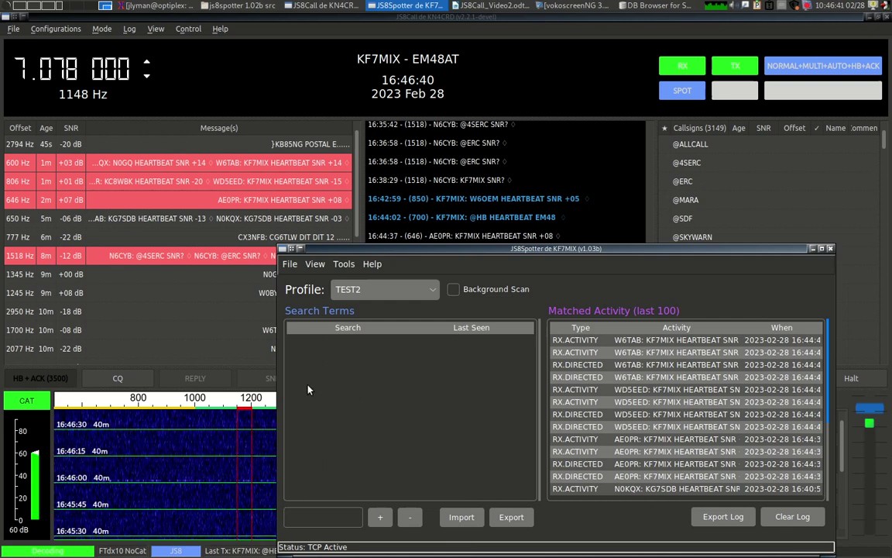
# Step: Batch-import HEARTBEAT, KF7MIX, HB, N6CYB and CAR back into TEST2
pyautogui.click(459, 516)
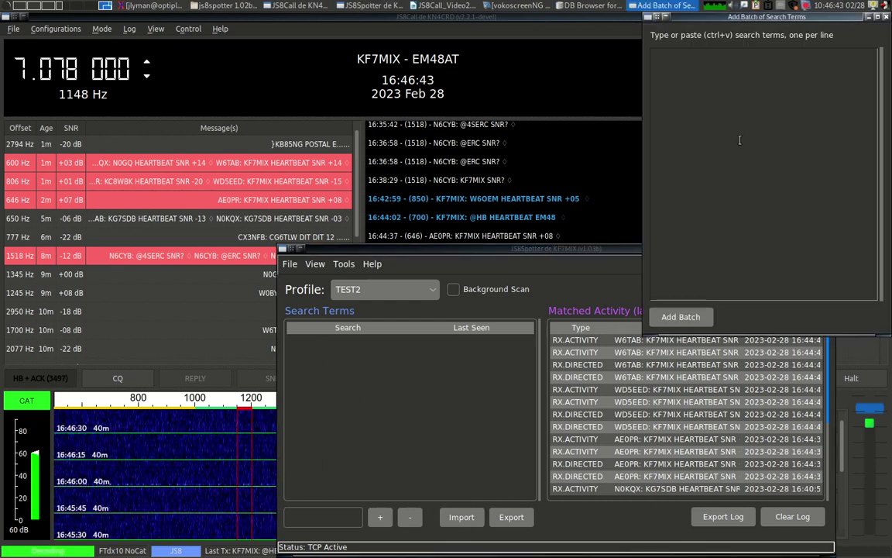
pyautogui.hotkey('ctrl', 'v')
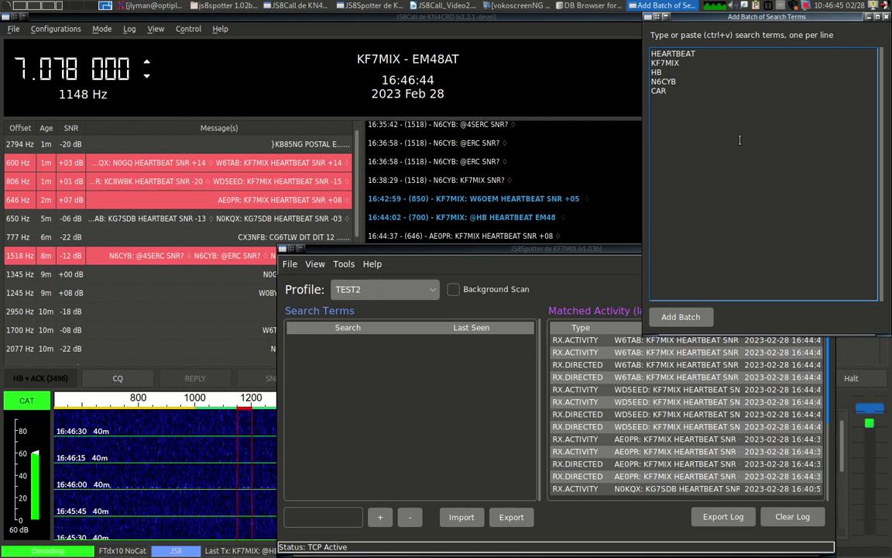
pyautogui.press('BackSpace')
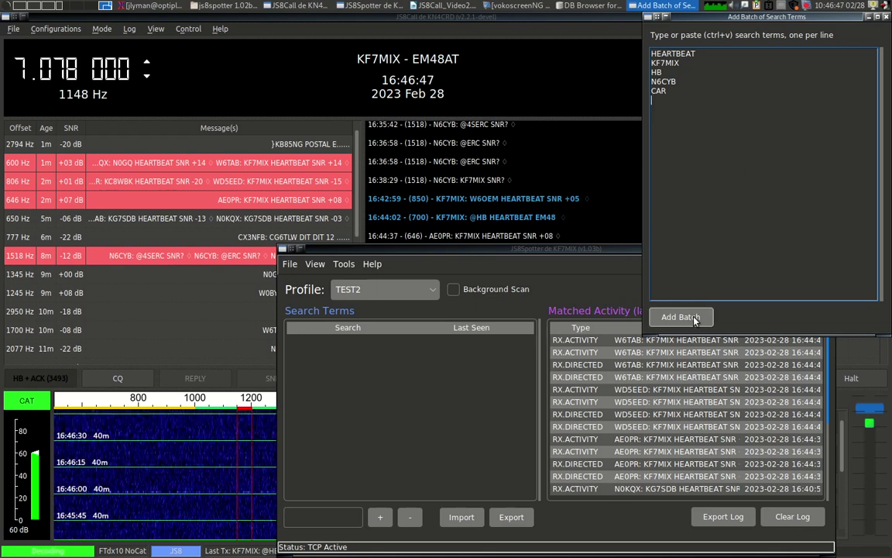
pyautogui.click(695, 317)
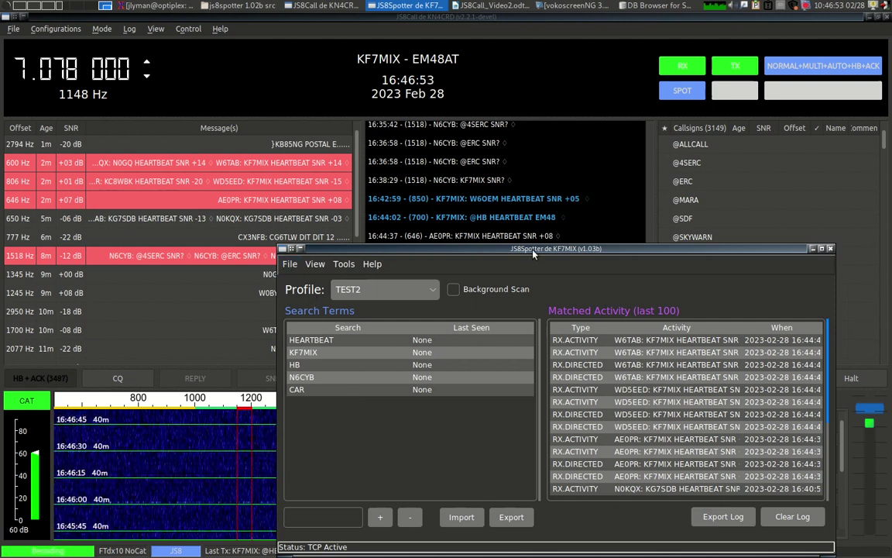
pyautogui.moveTo(484, 248); pyautogui.dragTo(432, 188)
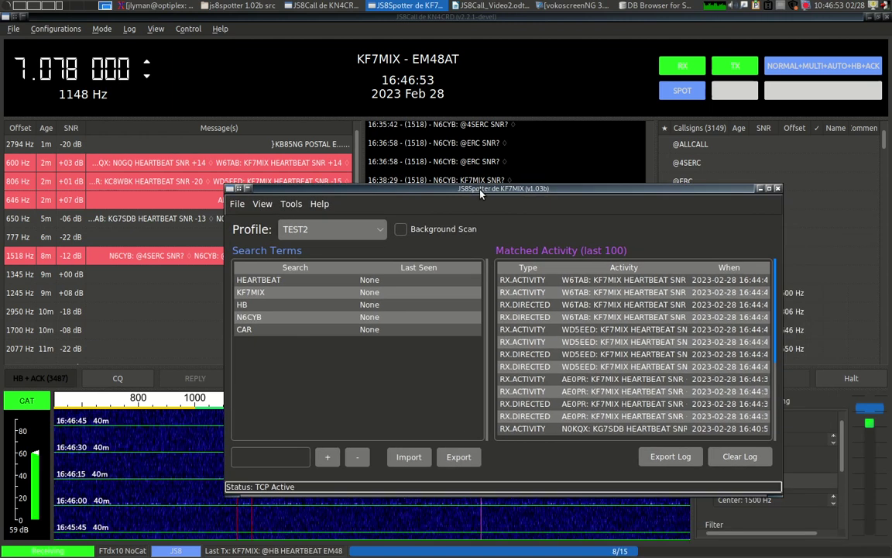
pyautogui.click(677, 456)
pyautogui.moveTo(629, 288); pyautogui.dragTo(629, 50)
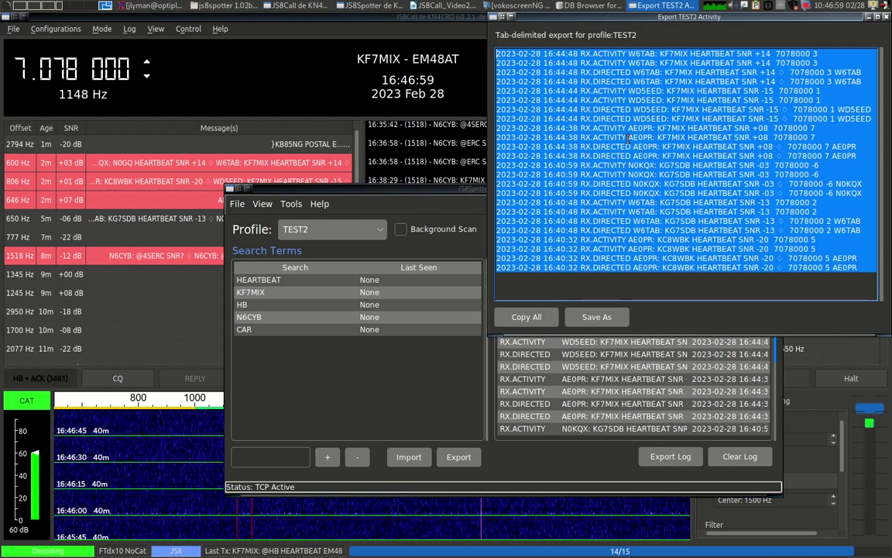
pyautogui.click(608, 316)
pyautogui.press('Escape')
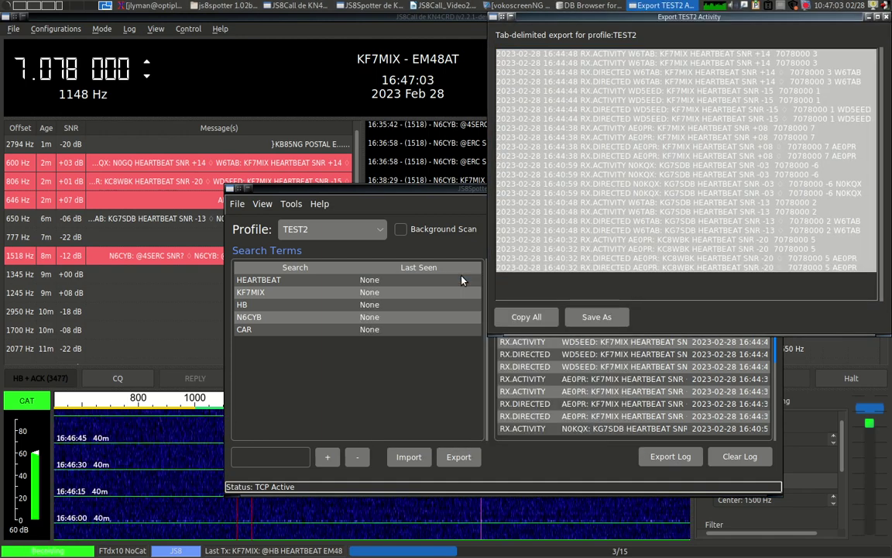
pyautogui.click(579, 235)
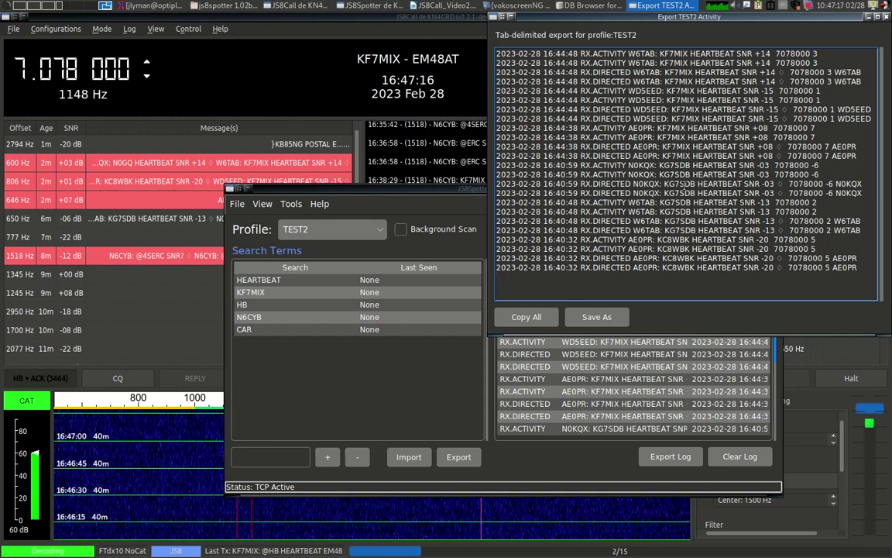
pyautogui.press('Escape')
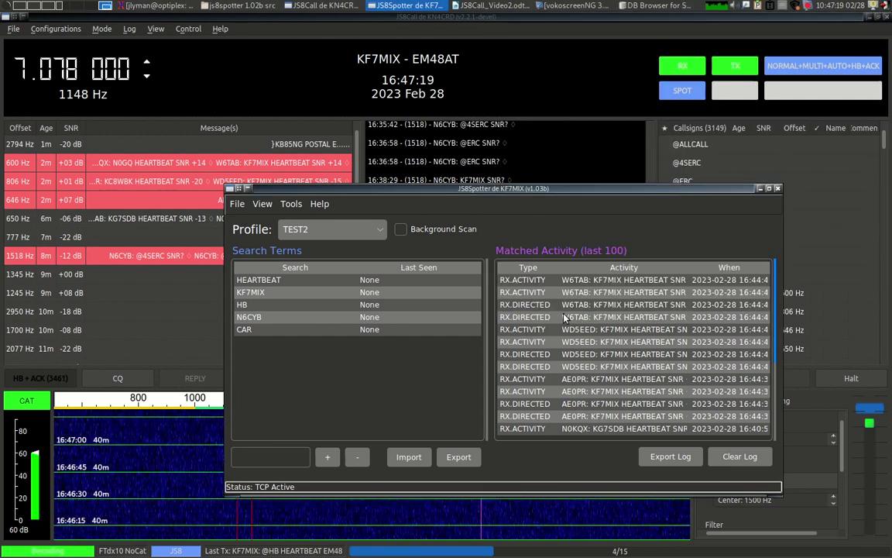
pyautogui.moveTo(452, 189); pyautogui.dragTo(430, 146)
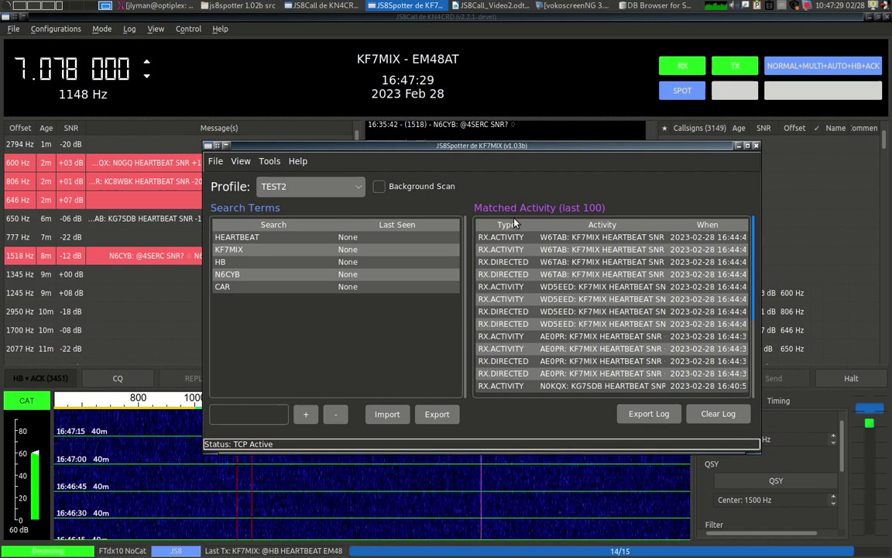
# Step: Clear TEST2's matched activity log and request removal of the TEST2 profile
pyautogui.click(717, 415)
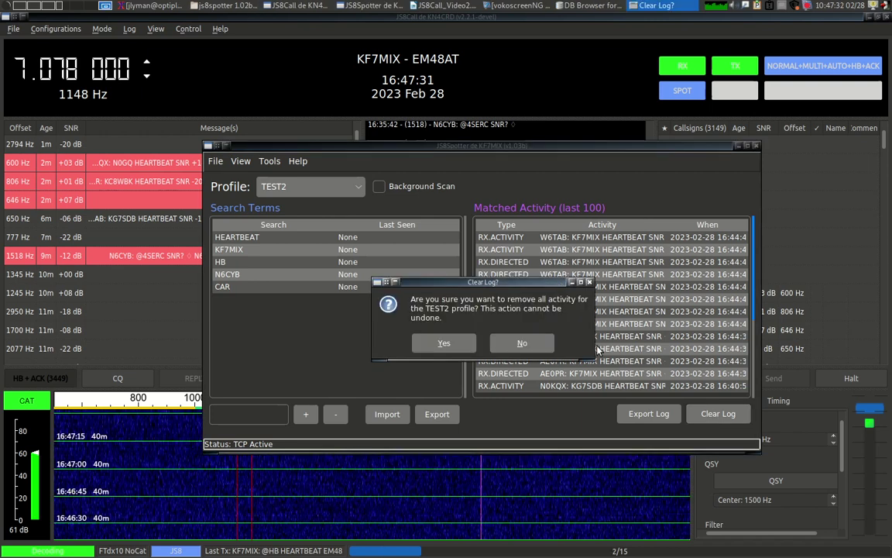
pyautogui.click(444, 343)
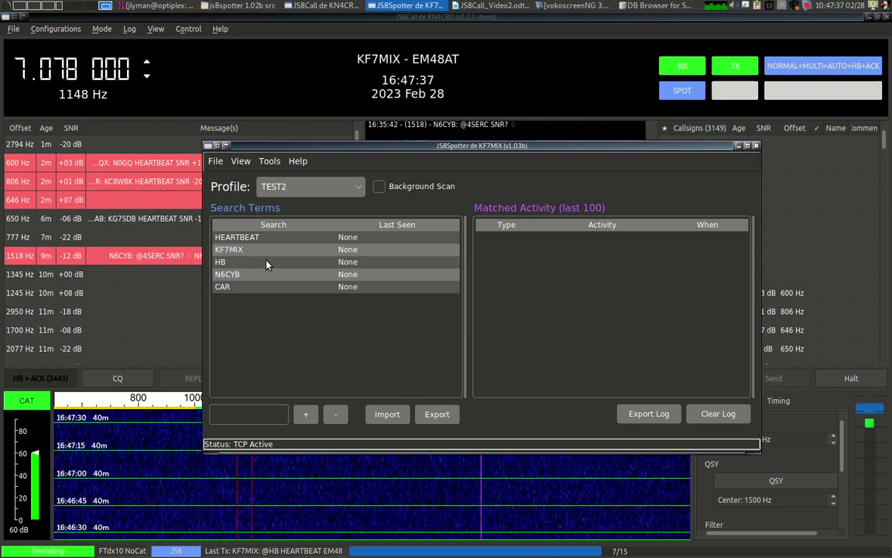
pyautogui.click(218, 164)
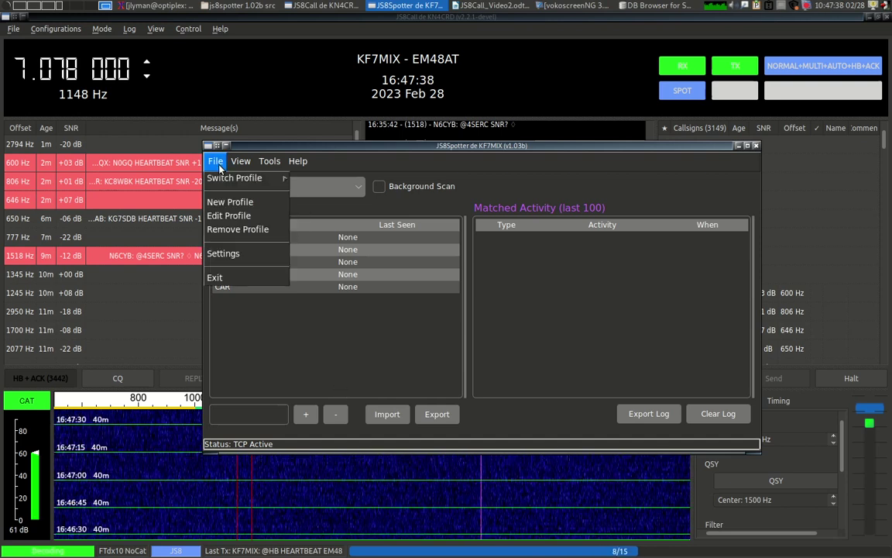
pyautogui.click(239, 230)
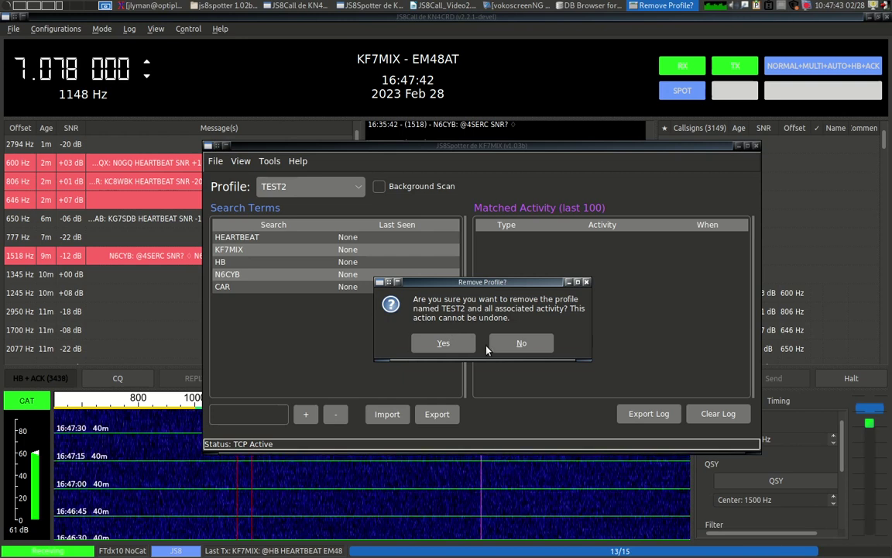
# Step: Confirm deleting TEST2, then review the profile list, keeping Contacts loaded
pyautogui.click(445, 344)
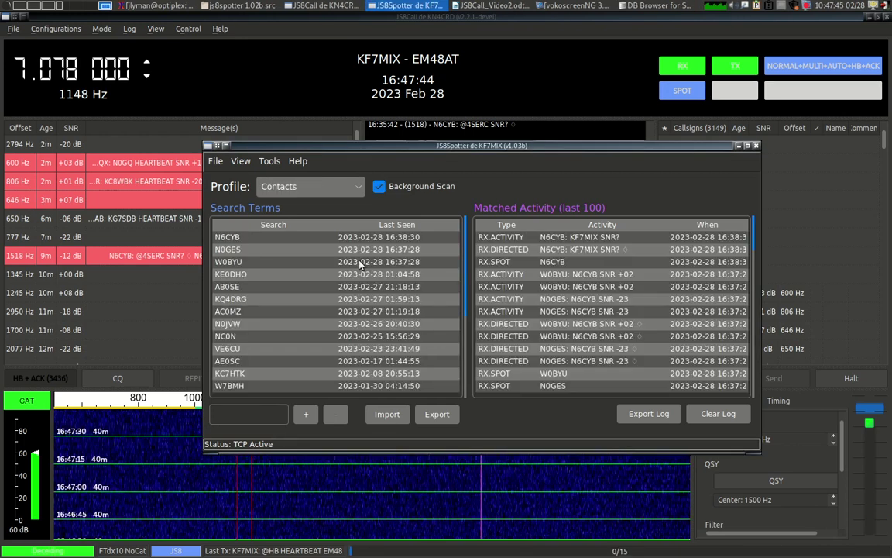
pyautogui.click(358, 190)
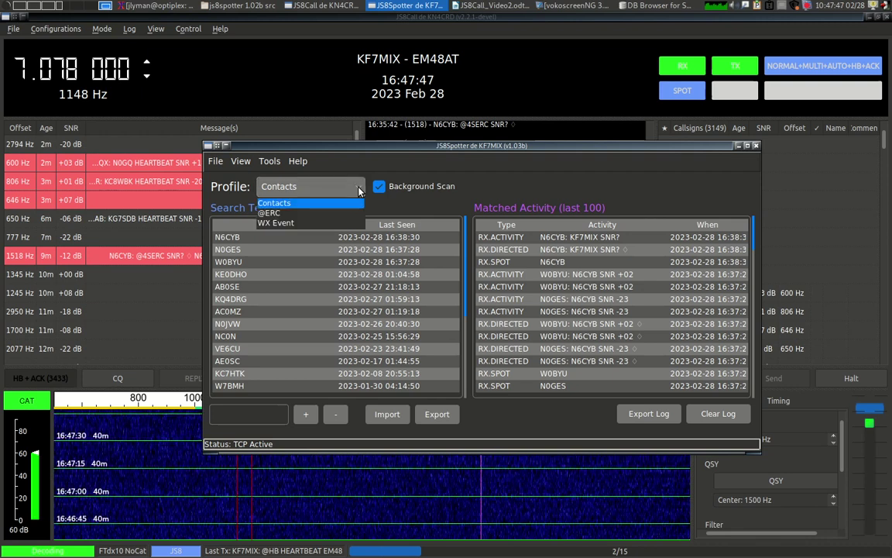
pyautogui.click(353, 190)
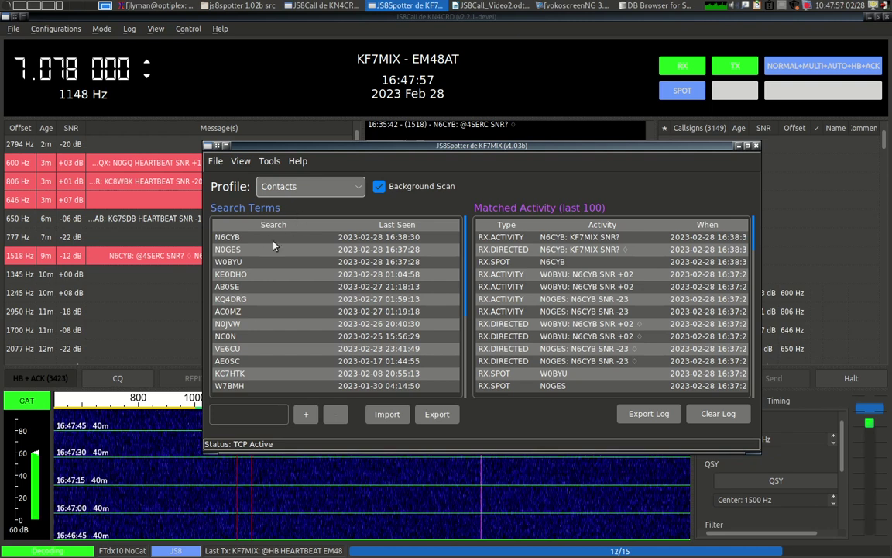
pyautogui.click(313, 189)
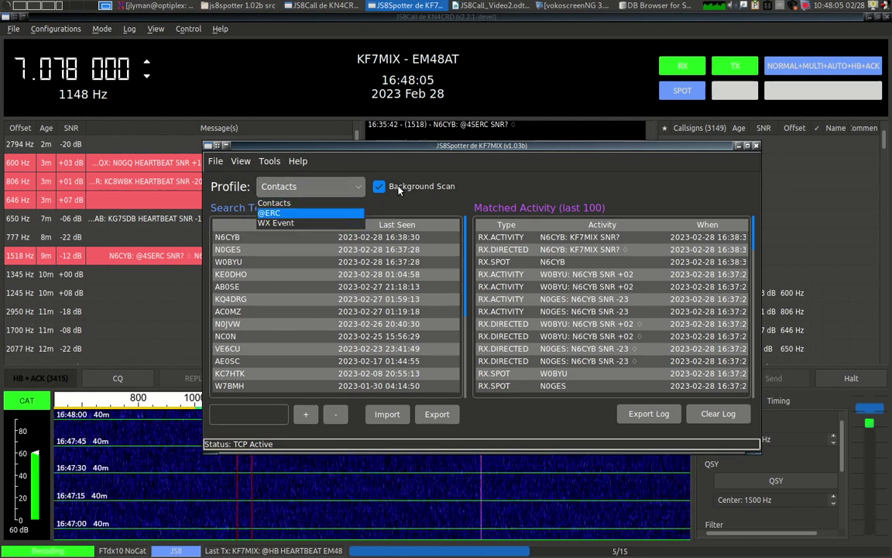
pyautogui.click(291, 188)
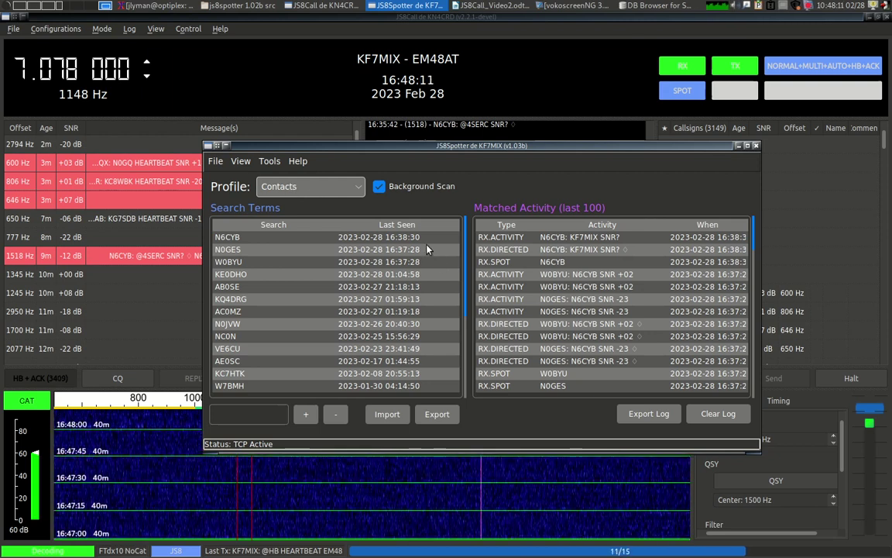
# Step: Highlight the 'Search terms' item in the Writer outline, then return to JS8Call
pyautogui.click(426, 6)
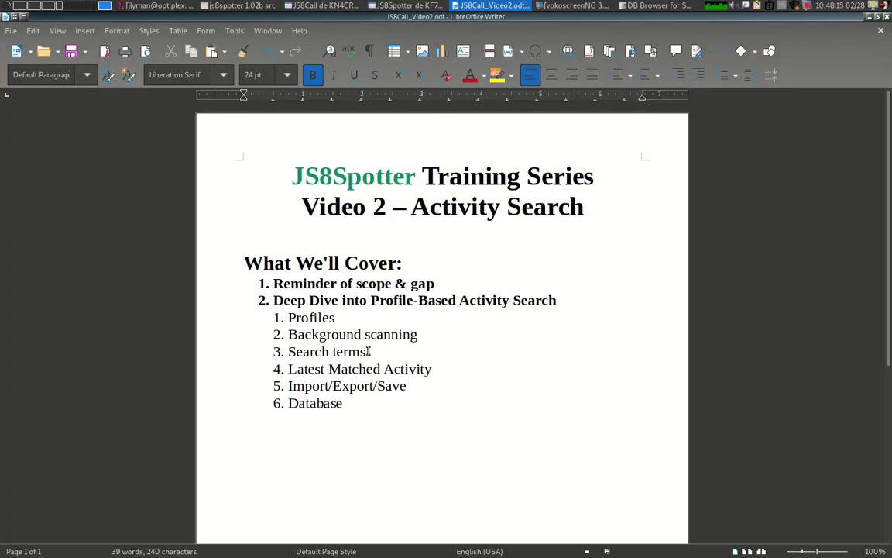
pyautogui.moveTo(367, 352); pyautogui.dragTo(295, 351)
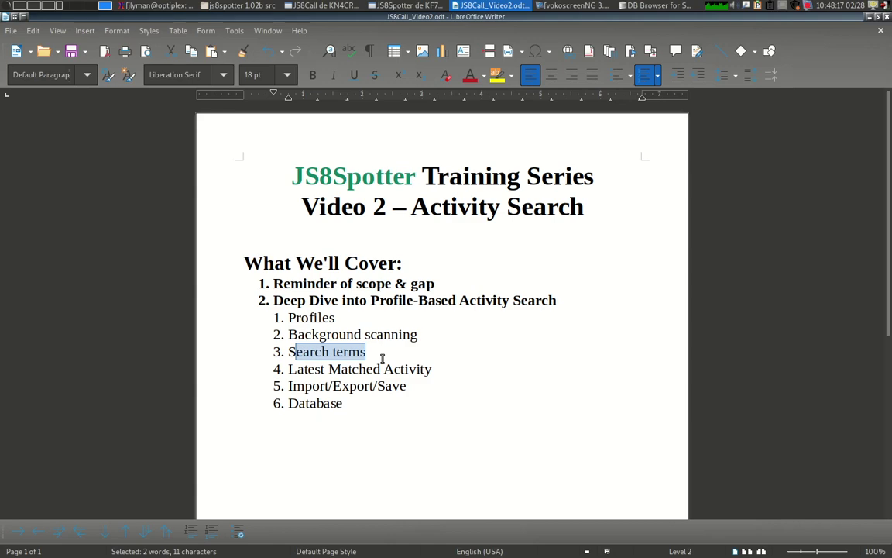
pyautogui.click(322, 5)
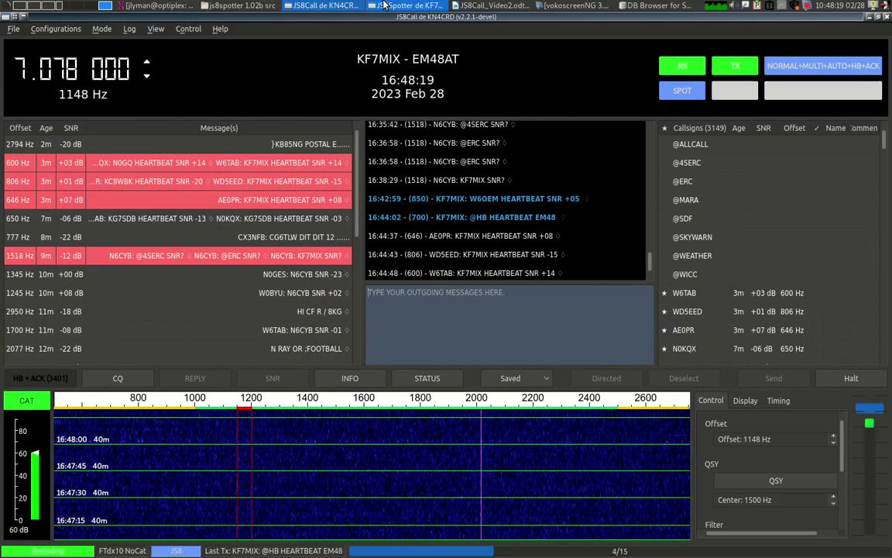
# Step: Create a new JS8Spotter profile named TEST
pyautogui.click(409, 6)
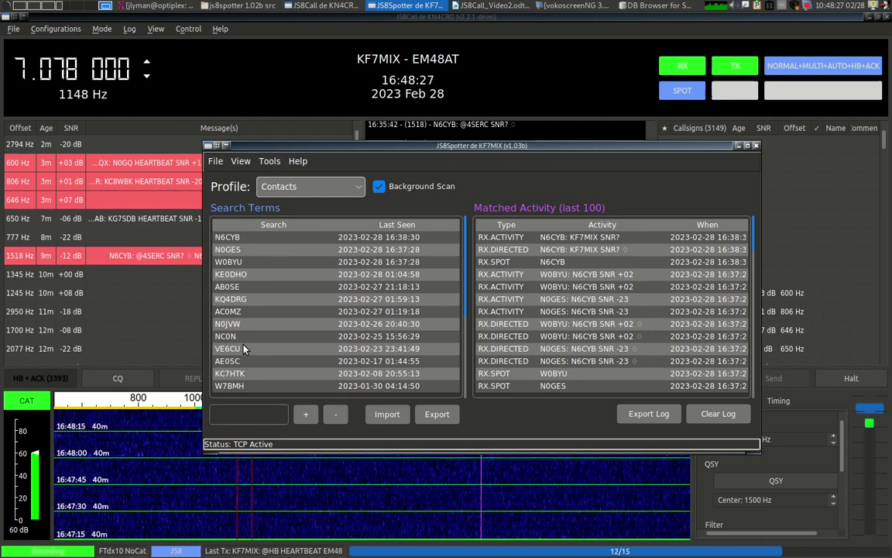
pyautogui.click(286, 186)
pyautogui.click(215, 160)
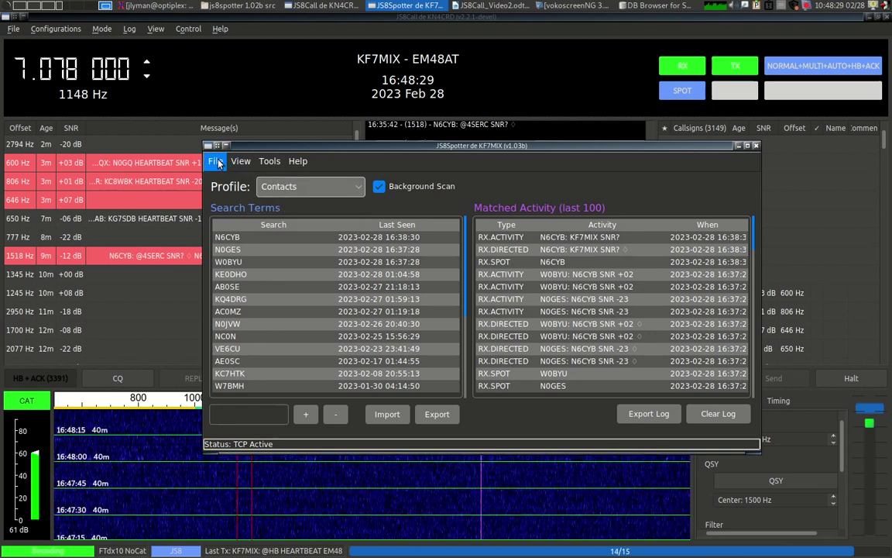
pyautogui.click(216, 160)
pyautogui.click(229, 201)
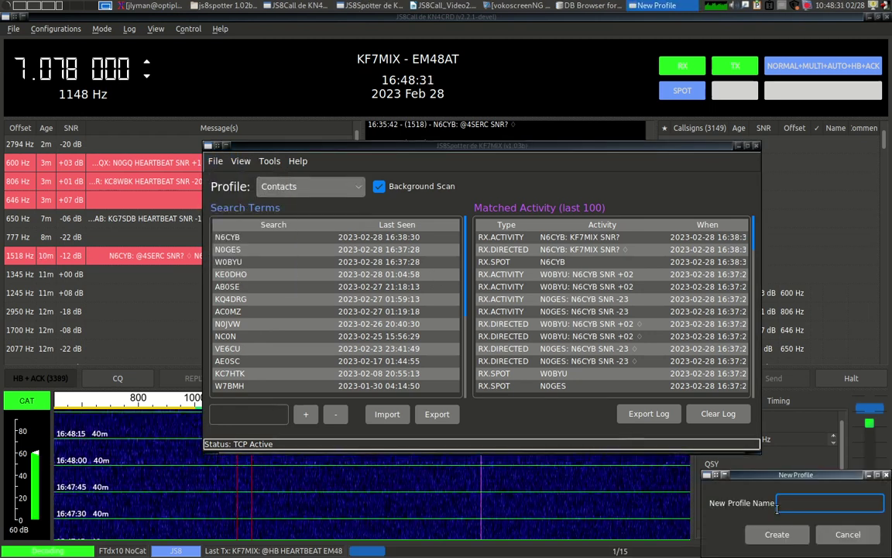
pyautogui.write('Test1')
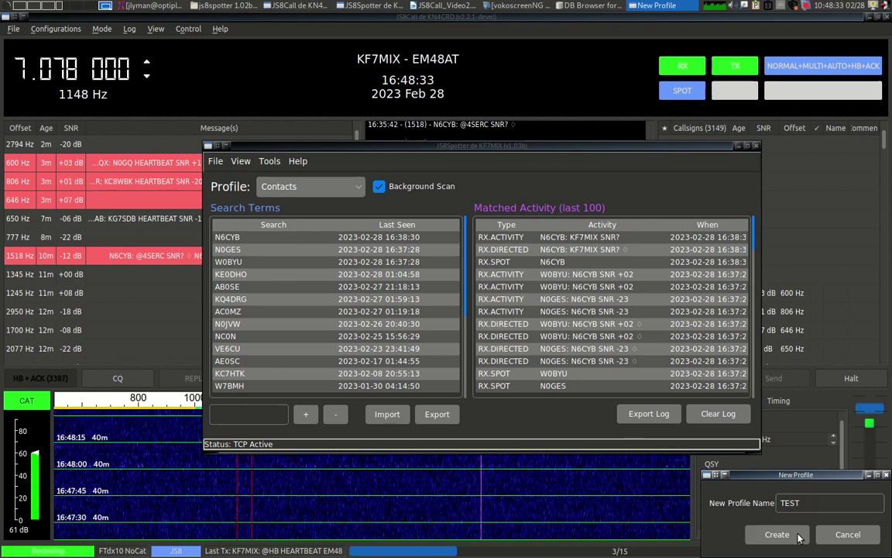
pyautogui.press('Return')
# Step: Switch to the TEST profile and ready the search-term entry field
pyautogui.click(309, 186)
pyautogui.click(256, 211)
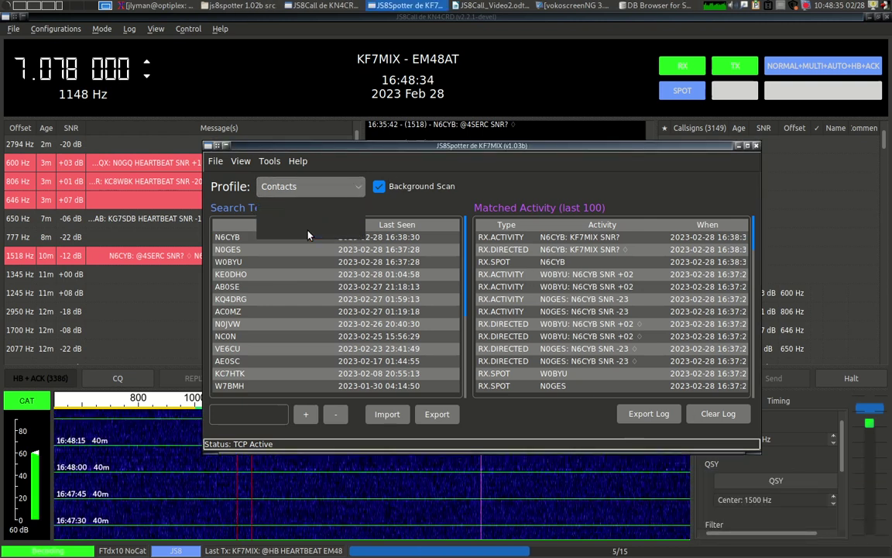
pyautogui.click(267, 414)
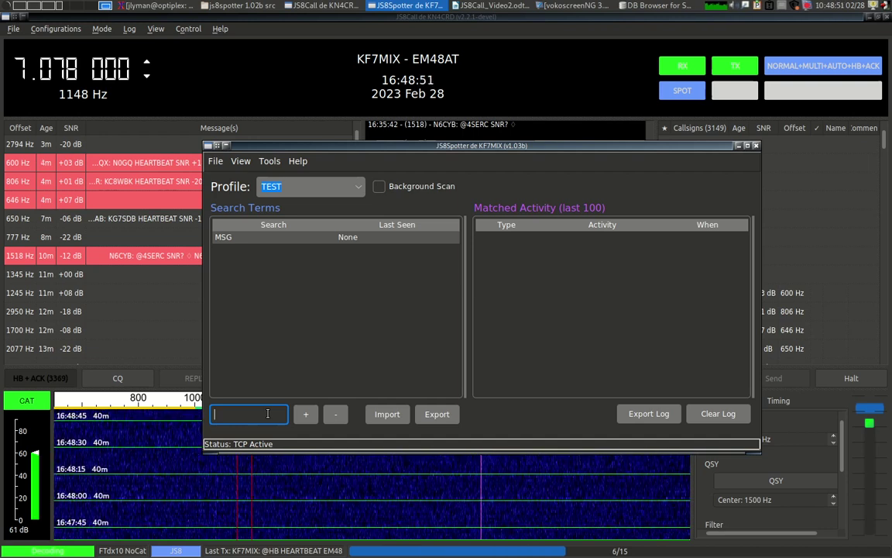
# Step: Add 73, HERE, WX and the phrase THIS IS A TEST as TEST search terms
pyautogui.write('73')
pyautogui.press('Return')
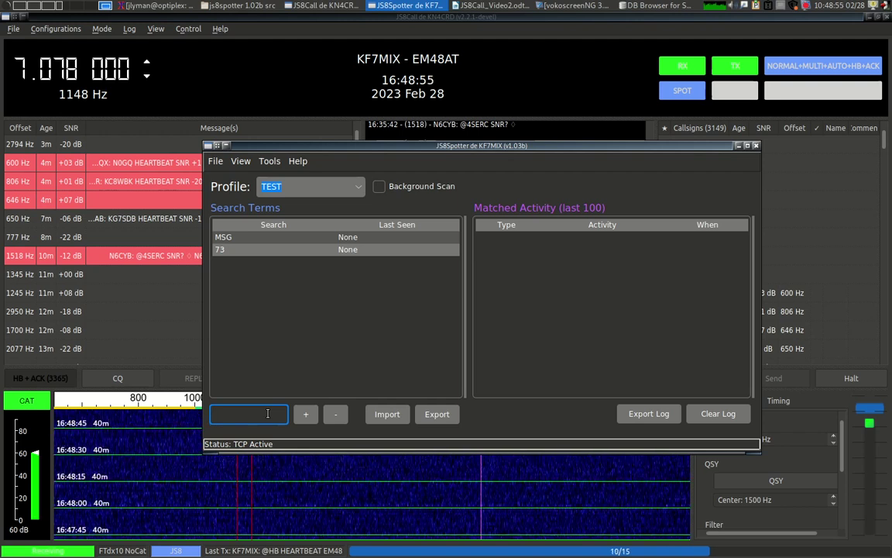
pyautogui.write('here')
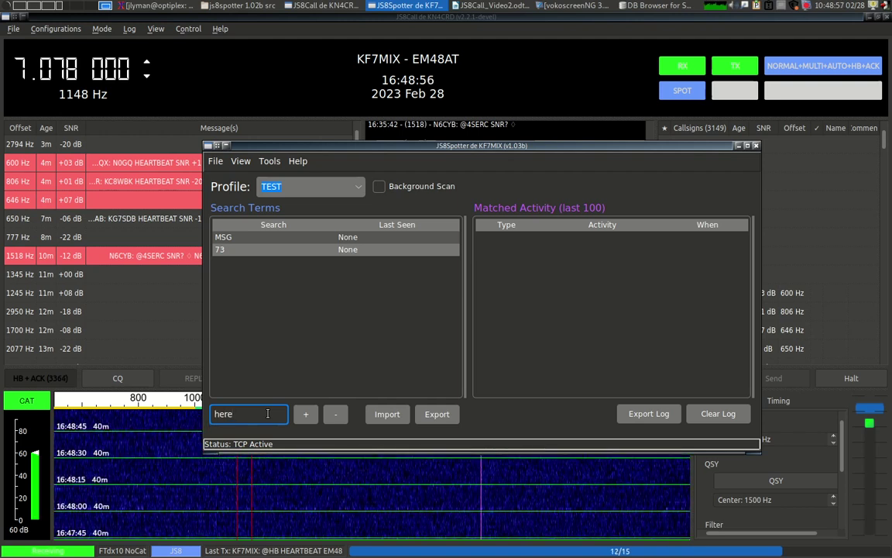
pyautogui.press('Return')
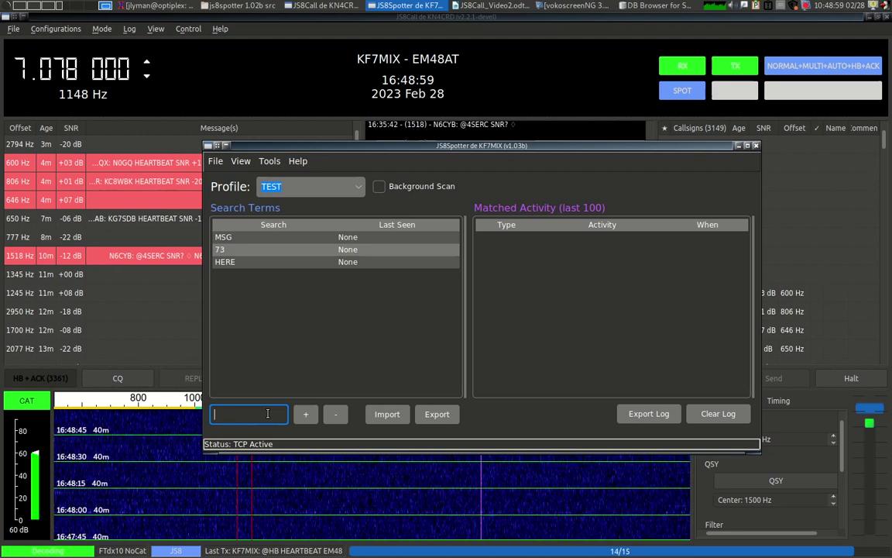
pyautogui.write('hr')
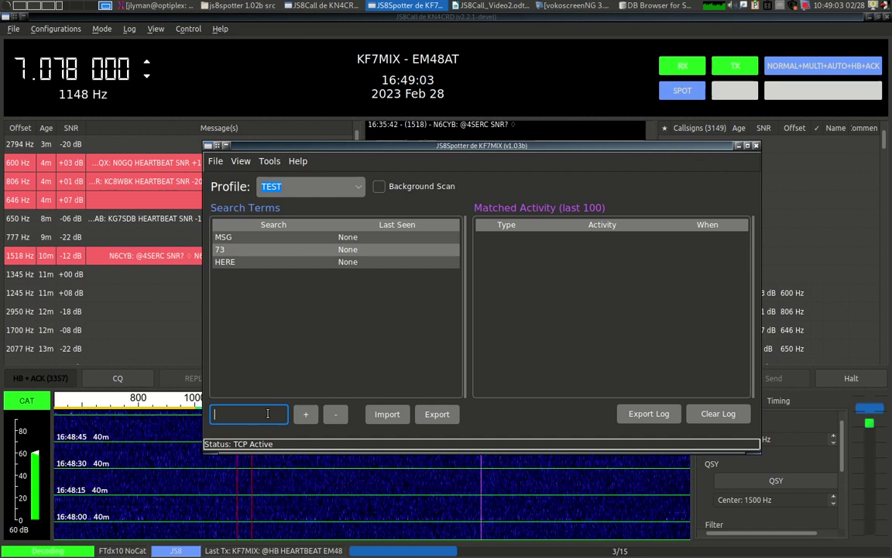
pyautogui.press('Return')
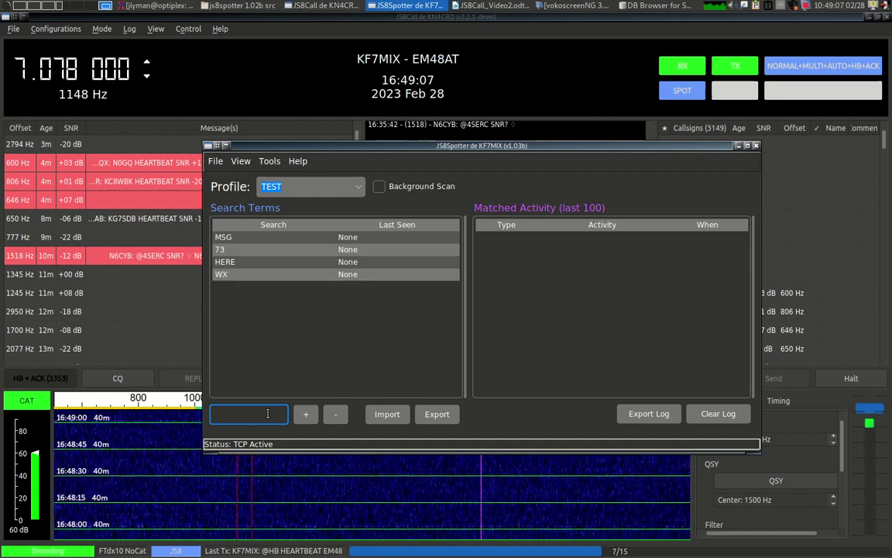
pyautogui.write('this is a test')
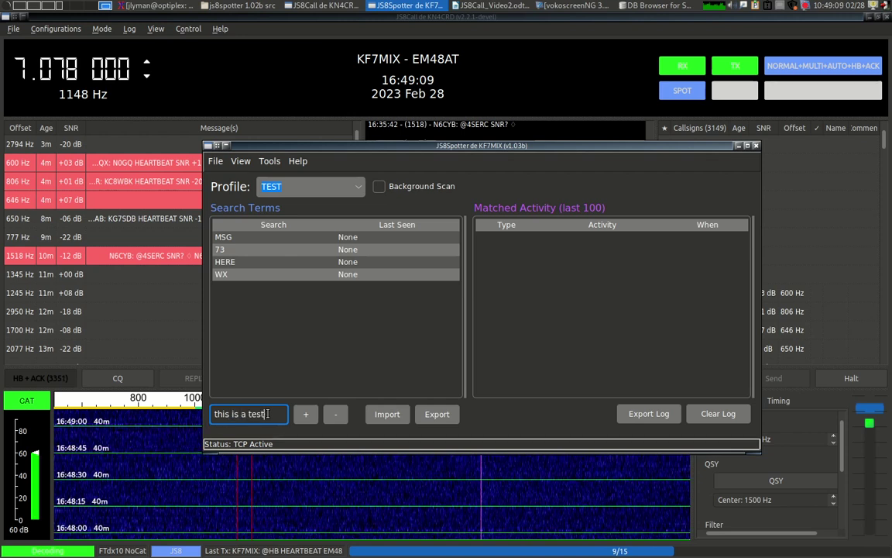
pyautogui.press('Return')
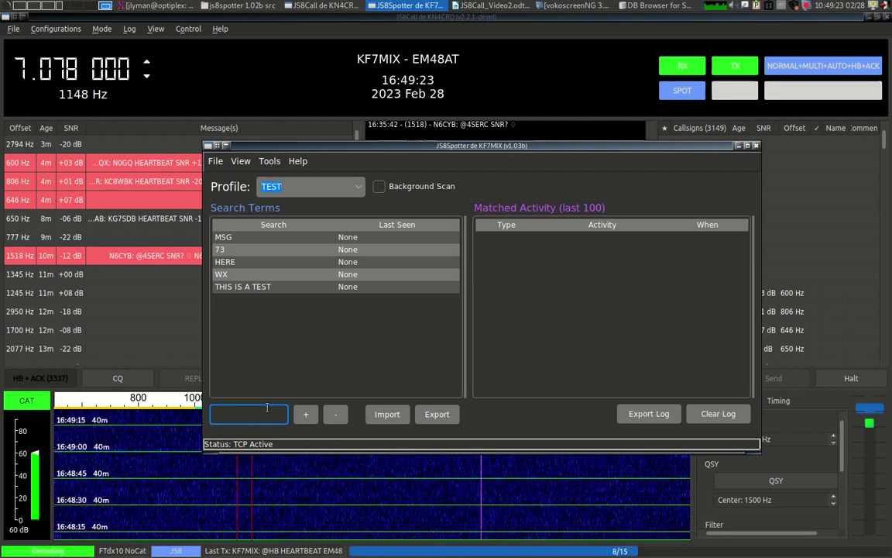
# Step: Mark the Latest Matched Activity topic in the Writer outline, then return to JS8Spotter
pyautogui.click(453, 6)
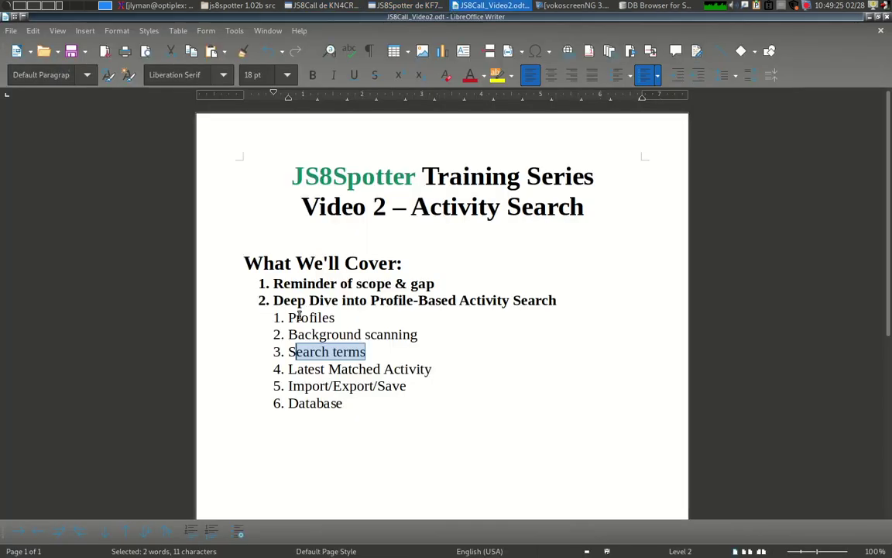
pyautogui.moveTo(433, 369); pyautogui.dragTo(289, 369)
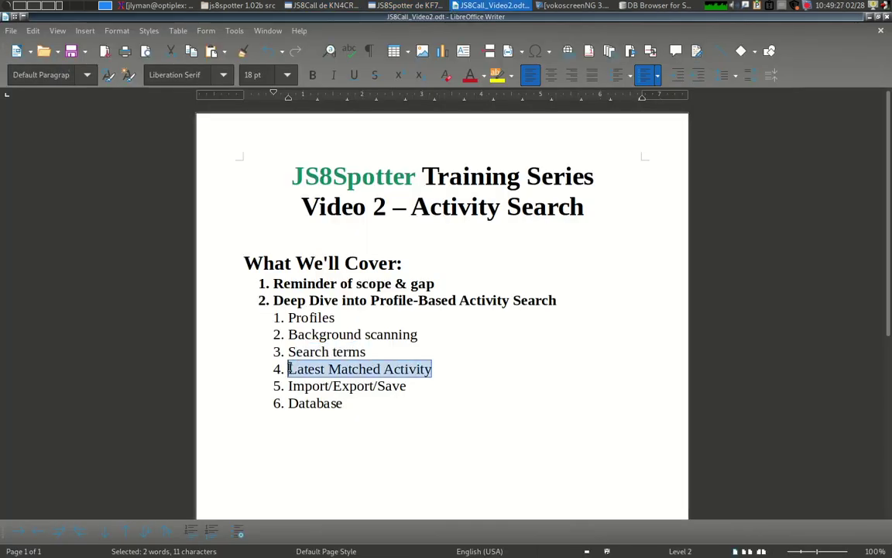
pyautogui.click(404, 6)
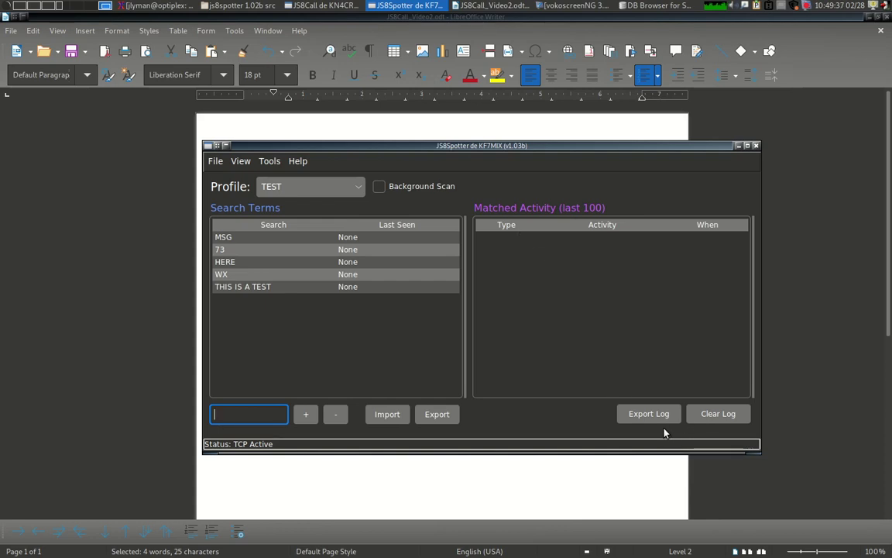
# Step: Mark the Import/Export/Save topic in the Writer outline, then return to JS8Spotter
pyautogui.click(406, 21)
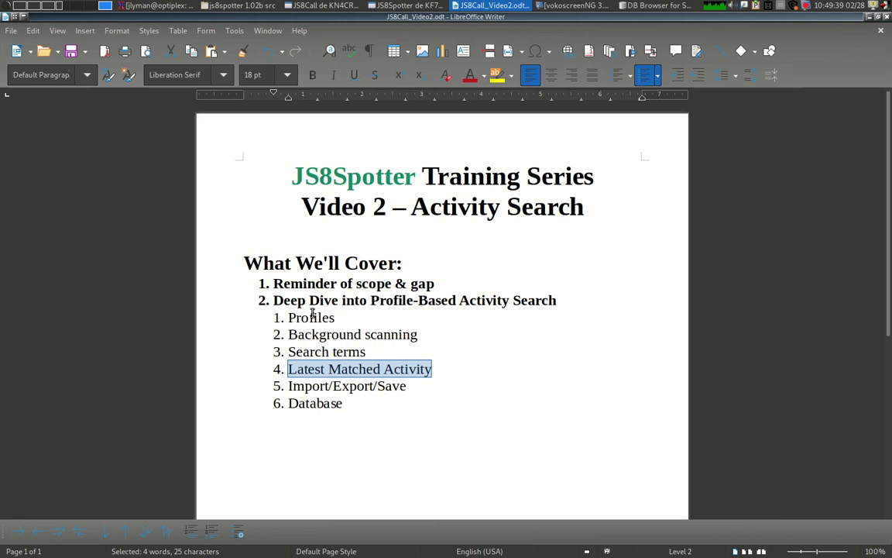
pyautogui.moveTo(407, 385); pyautogui.dragTo(293, 385)
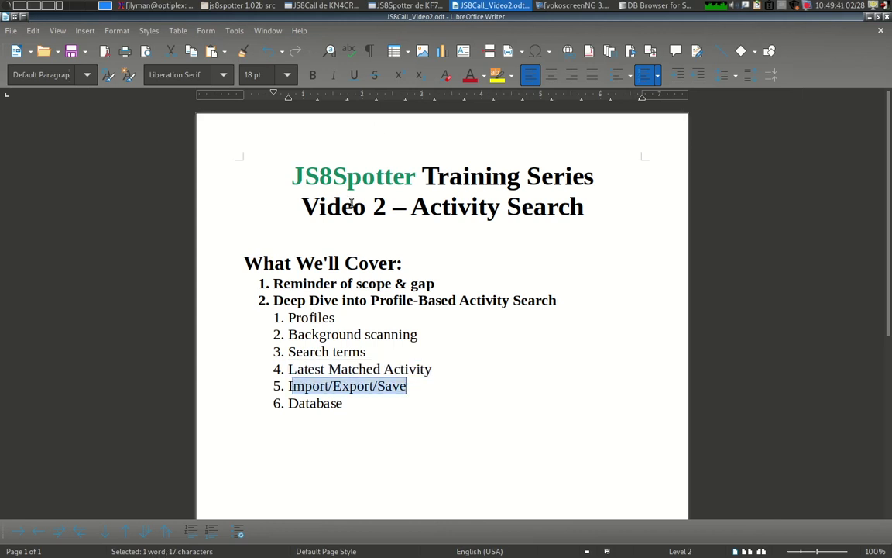
pyautogui.click(391, 6)
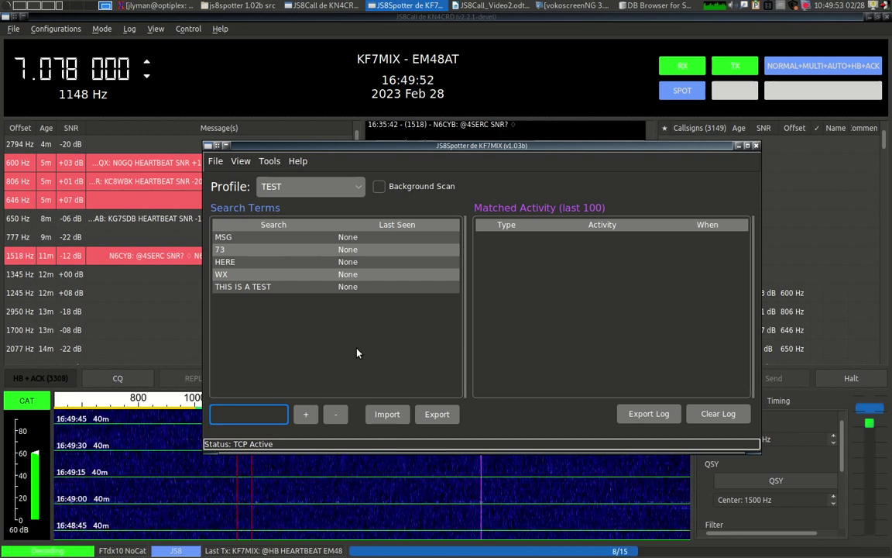
# Step: Keep TEST as the selected profile, then bring JS8Call and the Writer outline forward
pyautogui.click(314, 189)
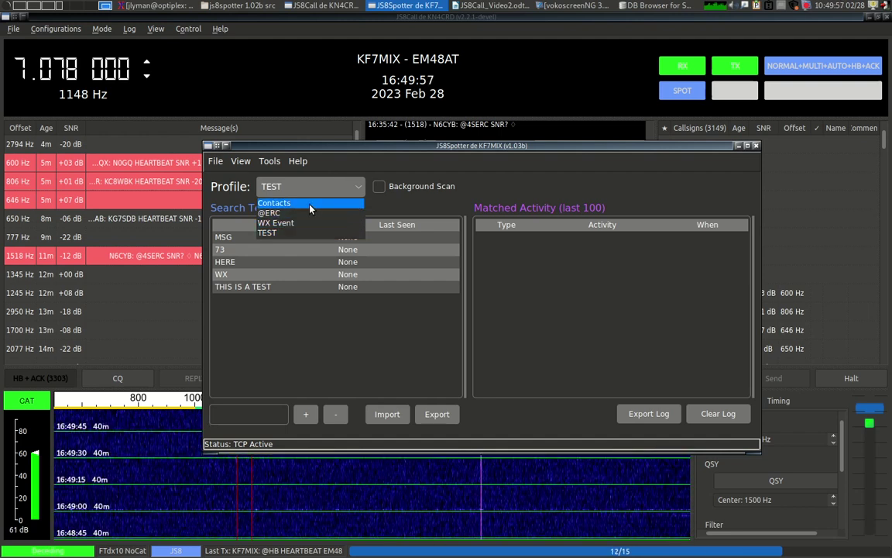
pyautogui.click(280, 379)
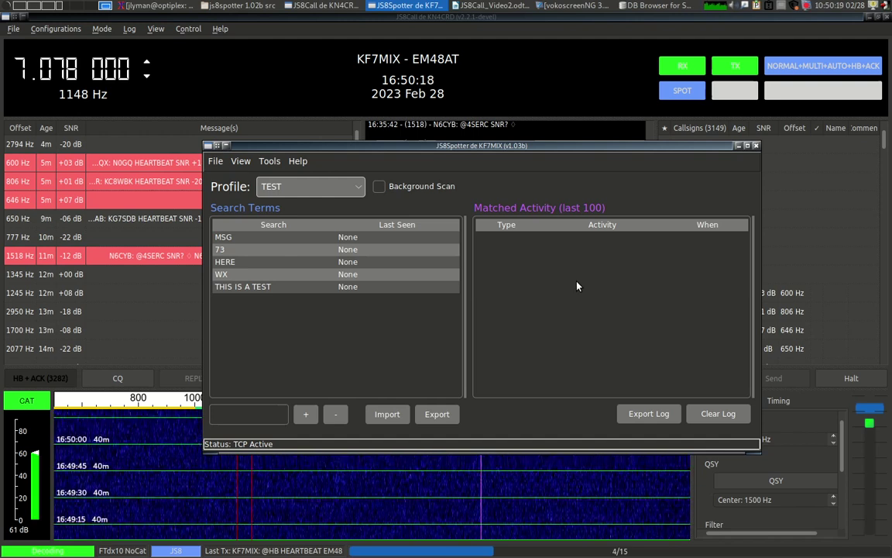
pyautogui.click(493, 136)
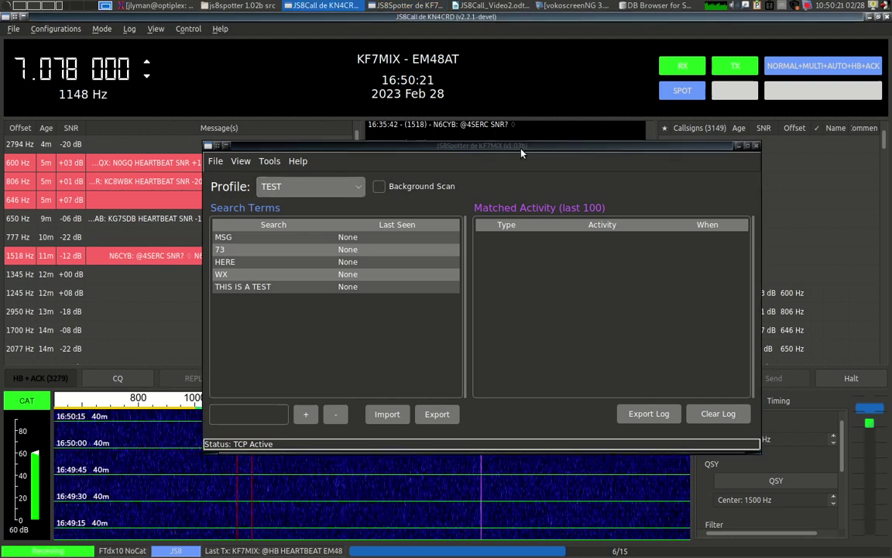
pyautogui.click(486, 282)
pyautogui.click(449, 91)
pyautogui.click(511, 7)
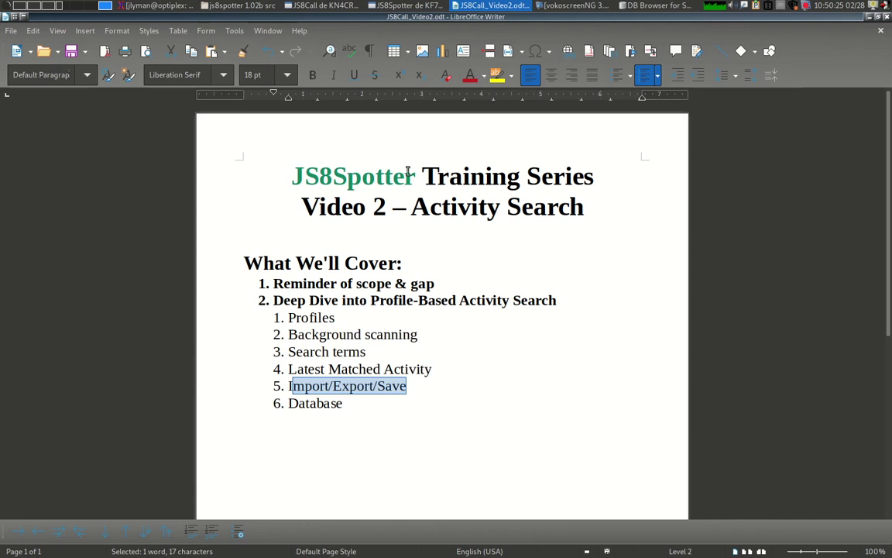
# Step: Inspect the activity table's id, profile_id and type columns in js8spotter-test.db
pyautogui.click(657, 5)
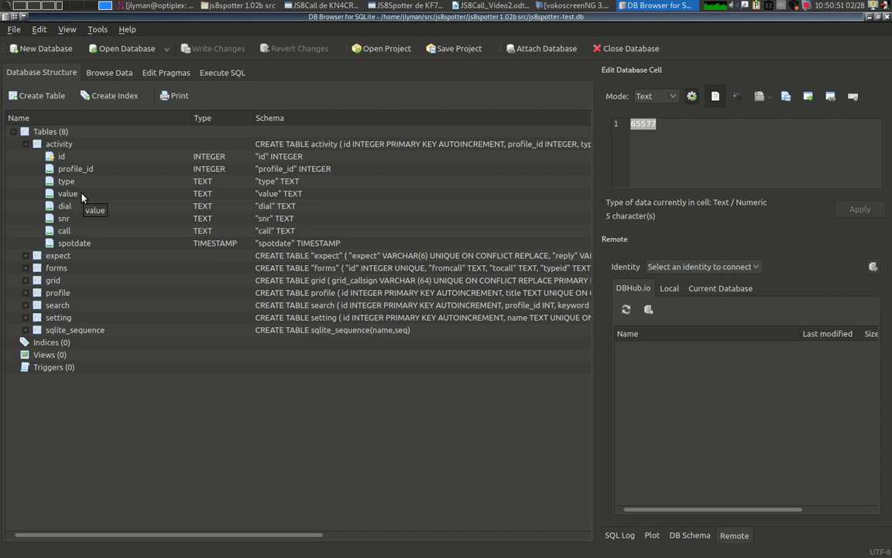
pyautogui.click(58, 145)
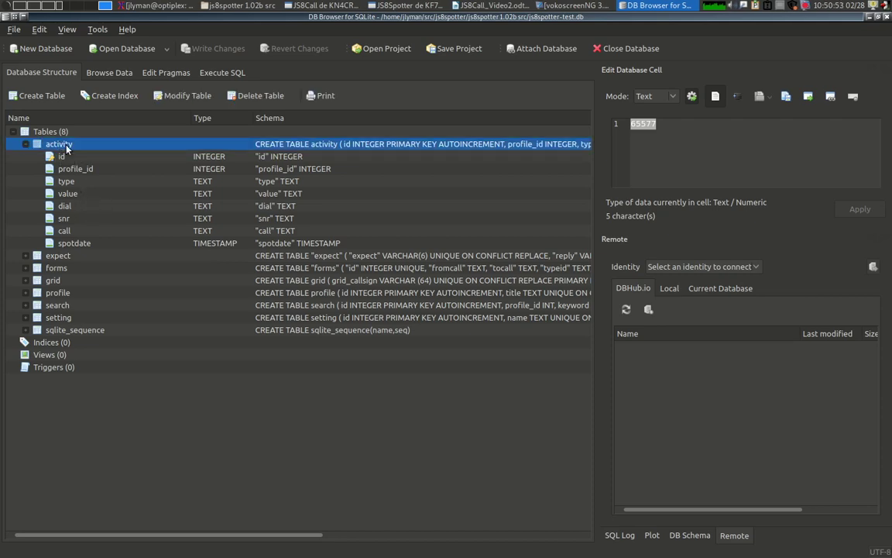
pyautogui.click(73, 160)
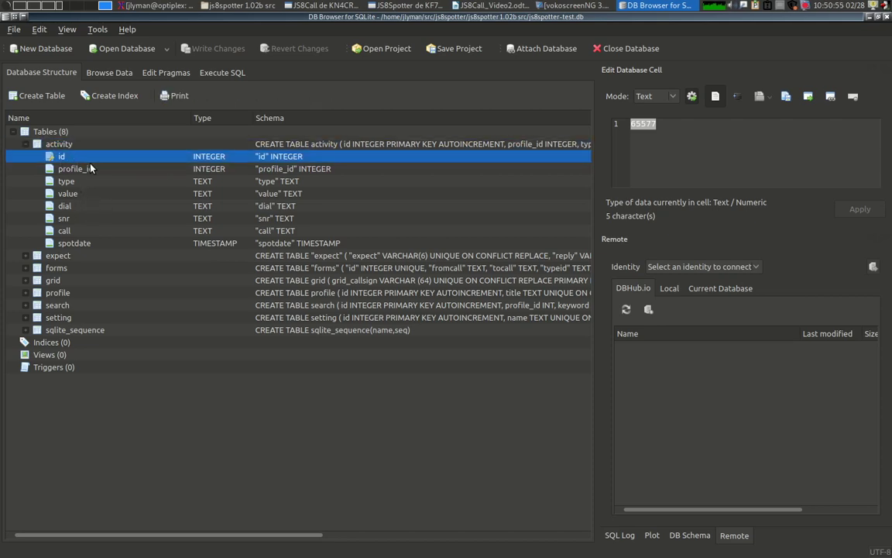
pyautogui.click(93, 175)
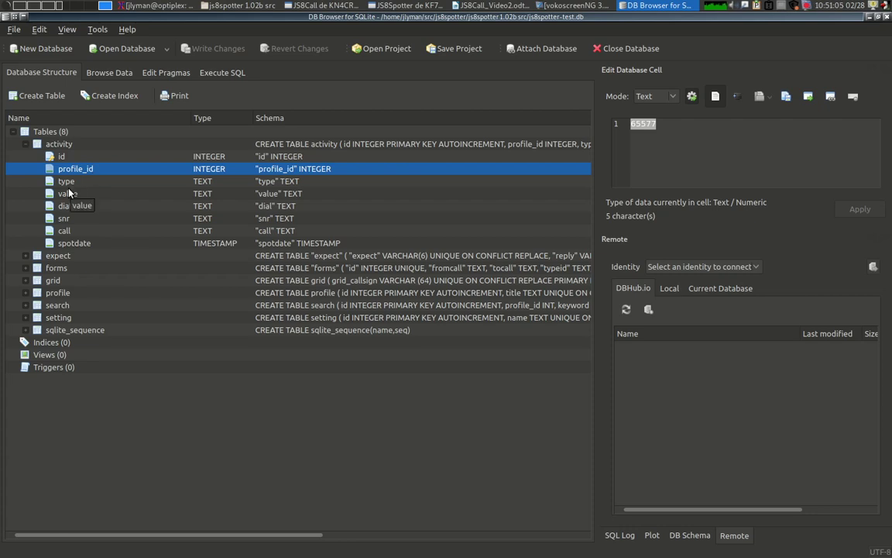
pyautogui.press('Down')
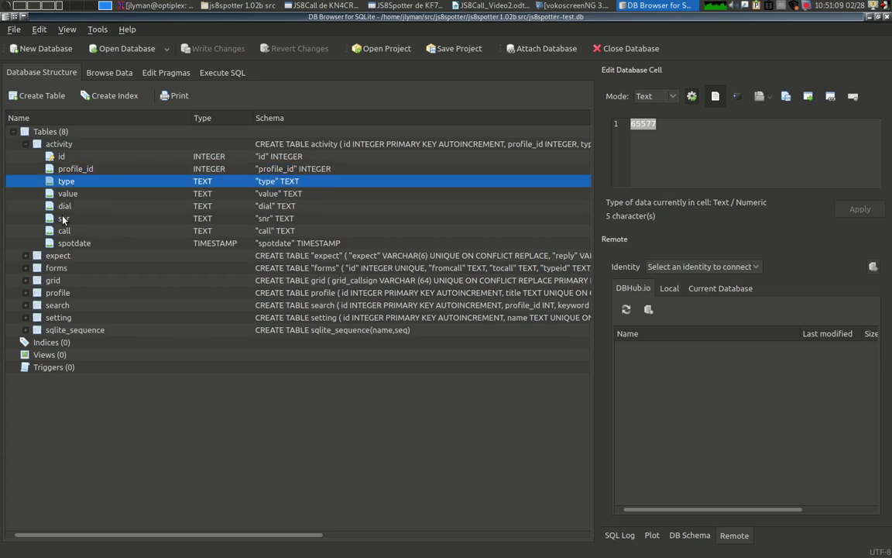
# Step: Browse the activity table's rows, check row 1's profile_id, and view the profile table's entries
pyautogui.click(104, 73)
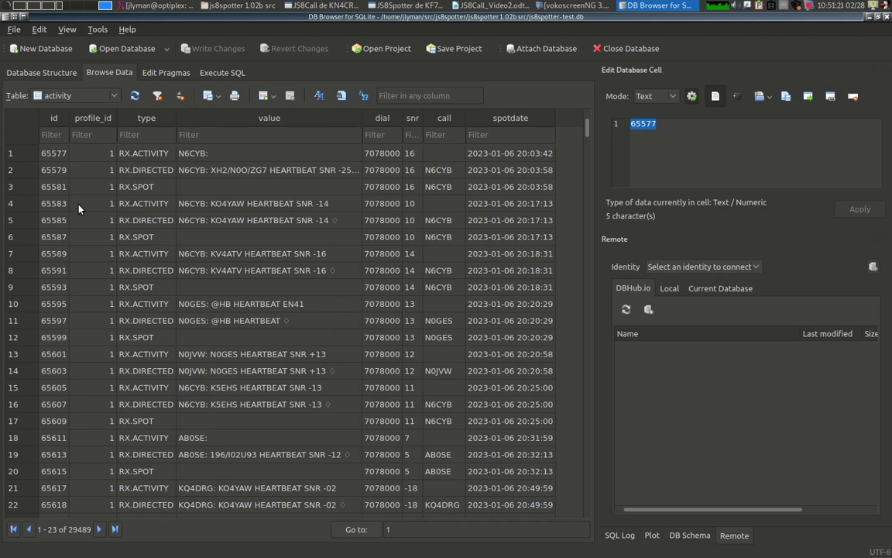
pyautogui.click(99, 154)
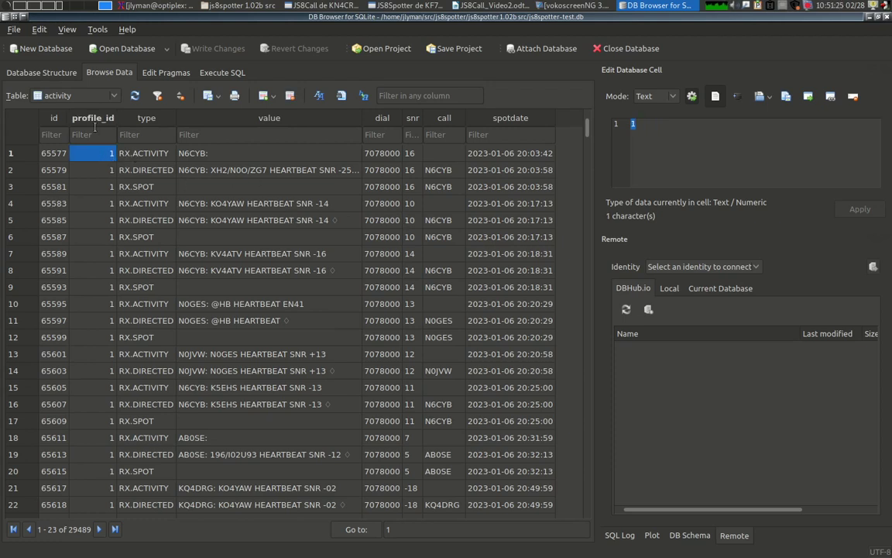
pyautogui.click(78, 96)
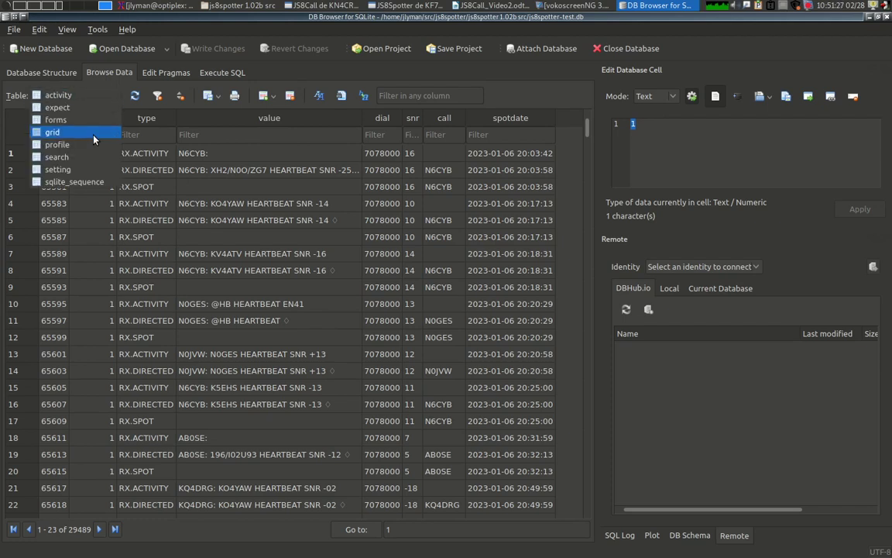
pyautogui.click(81, 146)
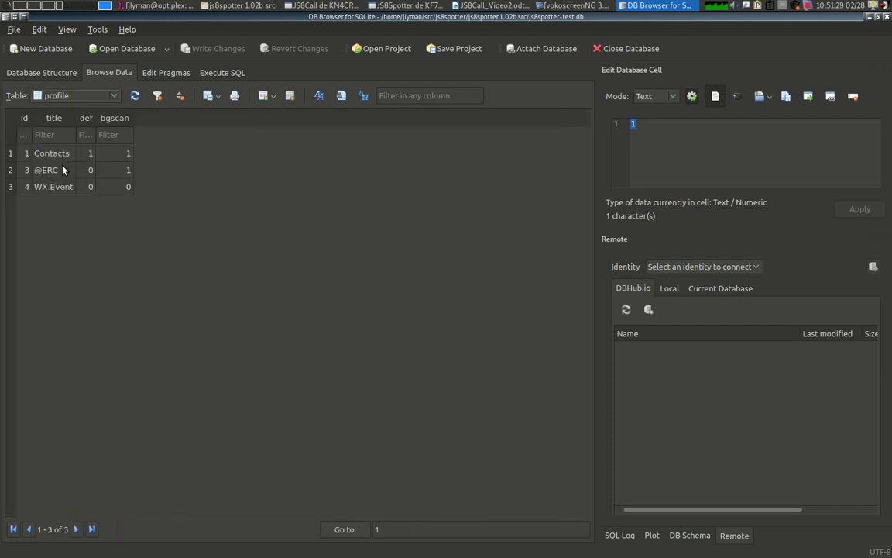
# Step: Return to the activity table and inspect row 1's RX.ACTIVITY type and row 2's full message
pyautogui.click(111, 97)
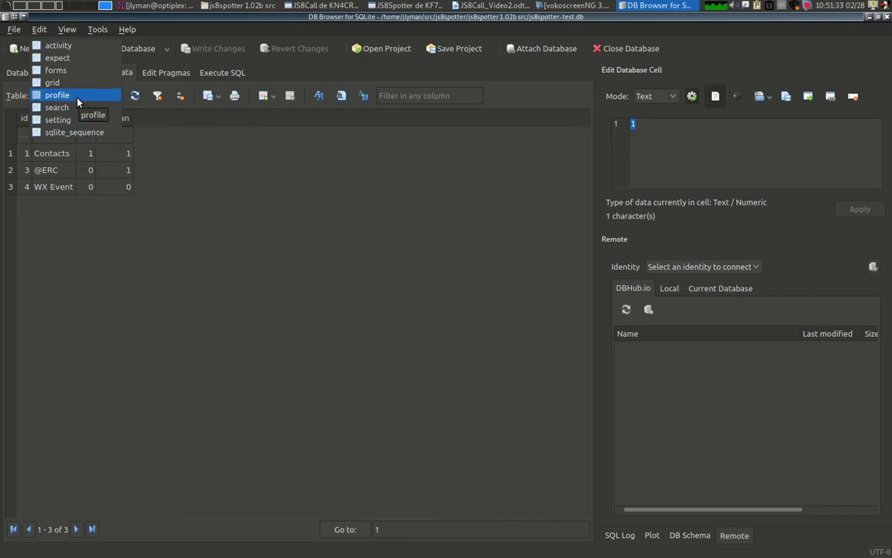
pyautogui.click(74, 44)
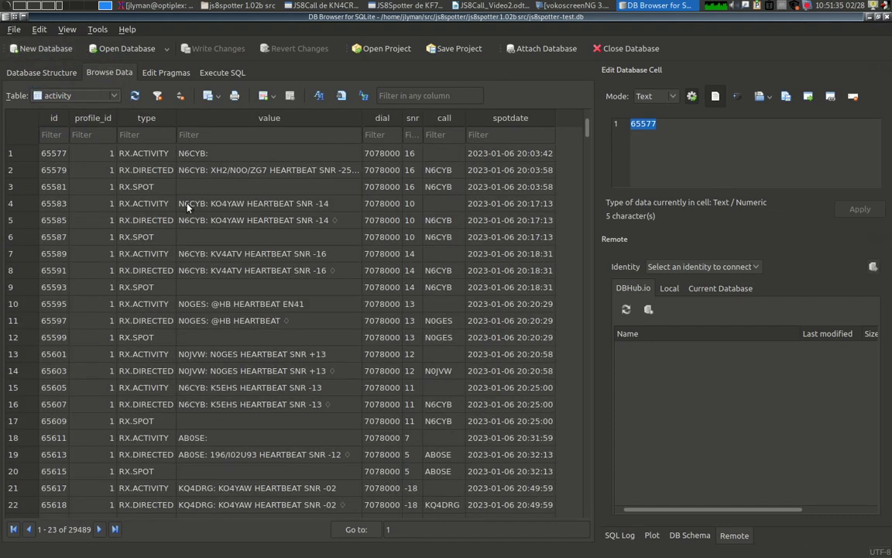
pyautogui.click(144, 155)
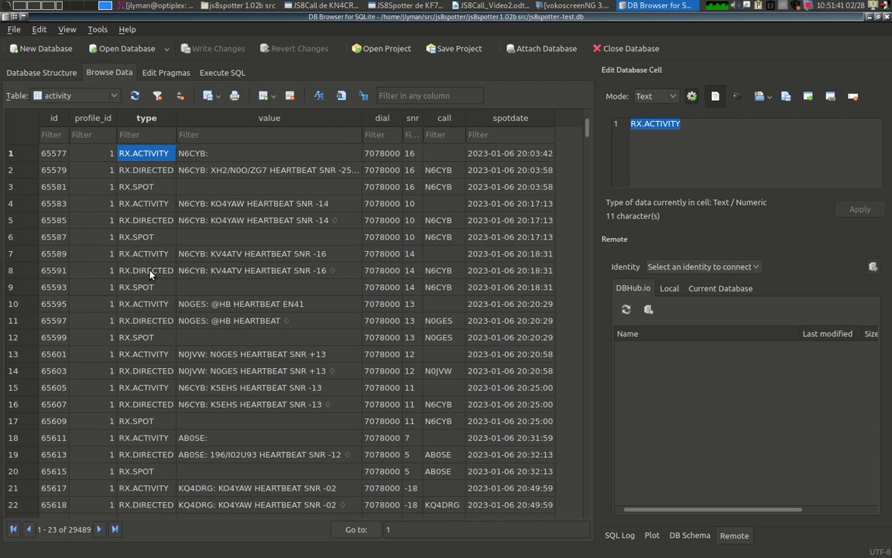
pyautogui.click(233, 174)
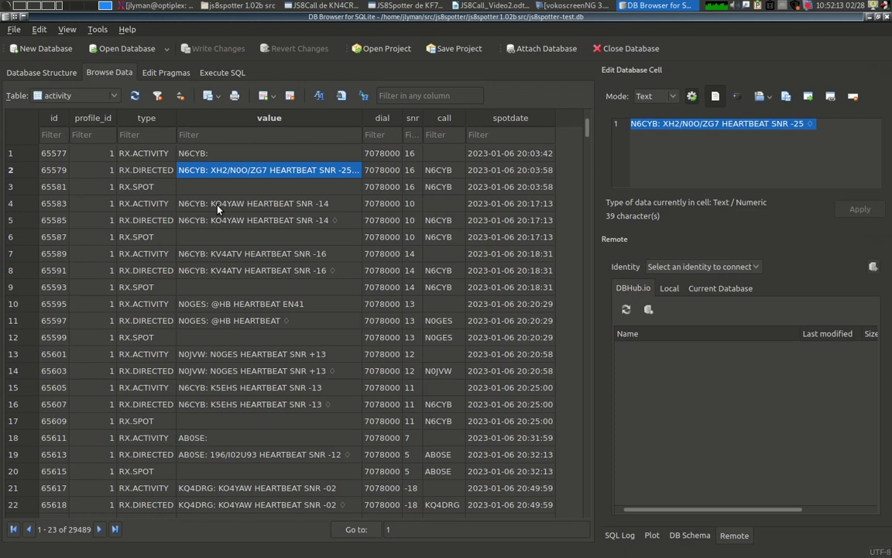
# Step: Bring the Writer training outline to the front and deselect the Import/Export/Save text
pyautogui.click(409, 5)
pyautogui.click(494, 6)
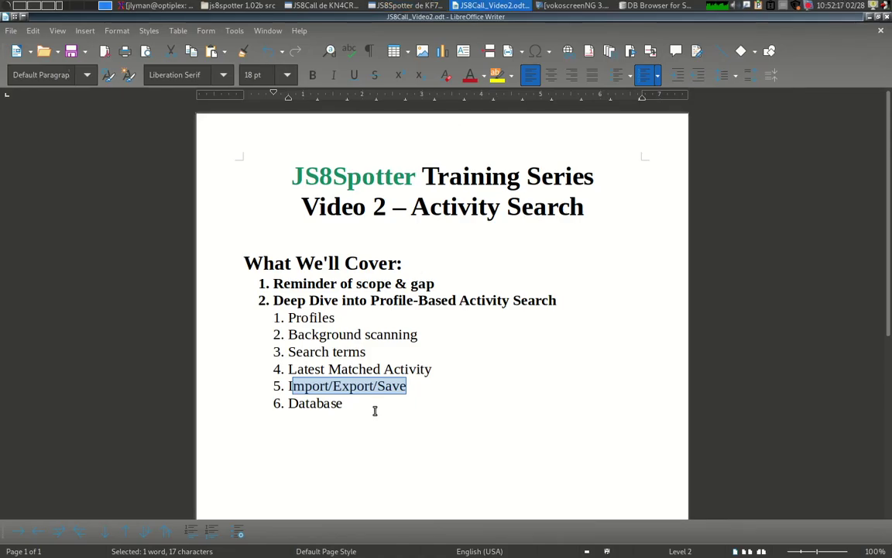
pyautogui.click(351, 404)
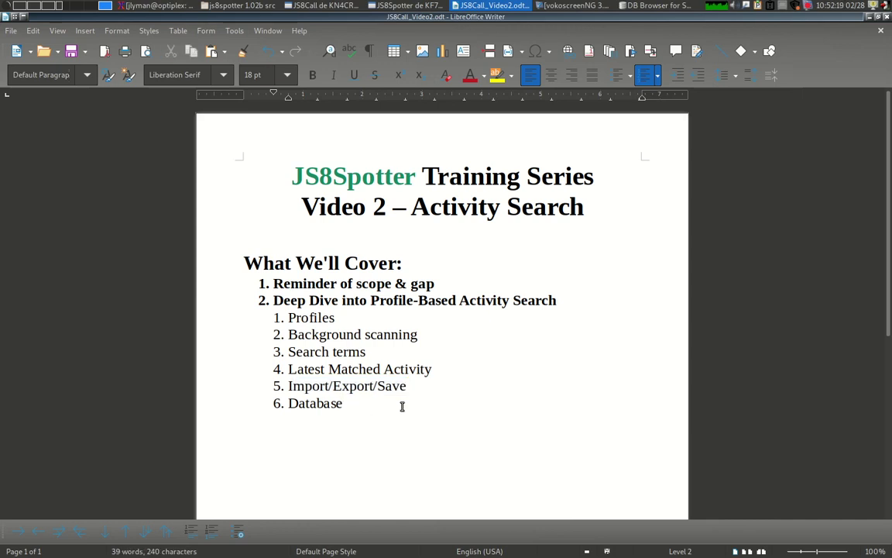